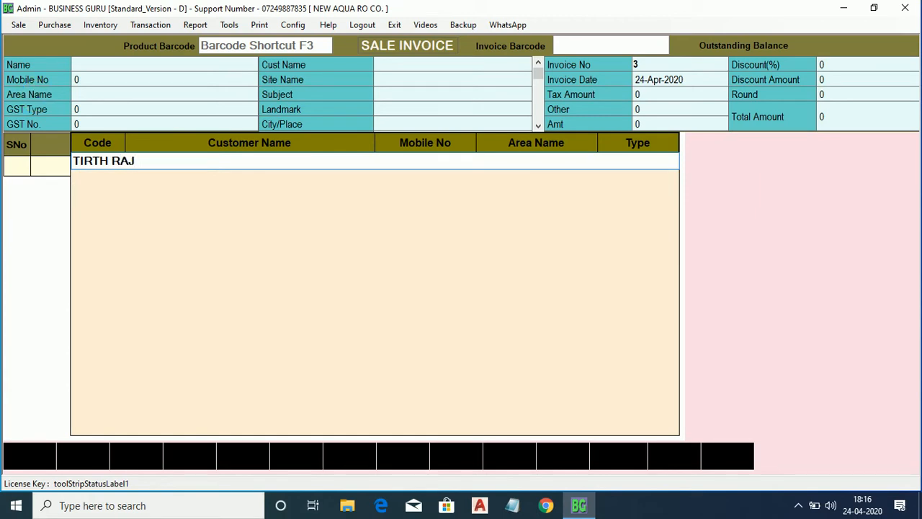
Enter the new customer's full name in the invoice customer search to open a prefilled customer form.
{"action": "type", "text": "JI"}
{"action": "key", "text": "Return"}
{"action": "key", "text": "Return"}
{"action": "key", "text": "Return"}
{"action": "key", "text": "Return"}
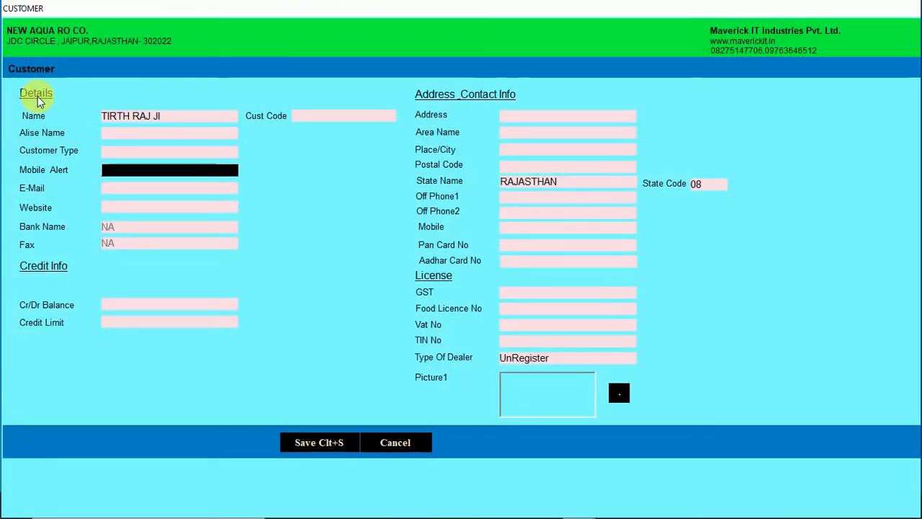
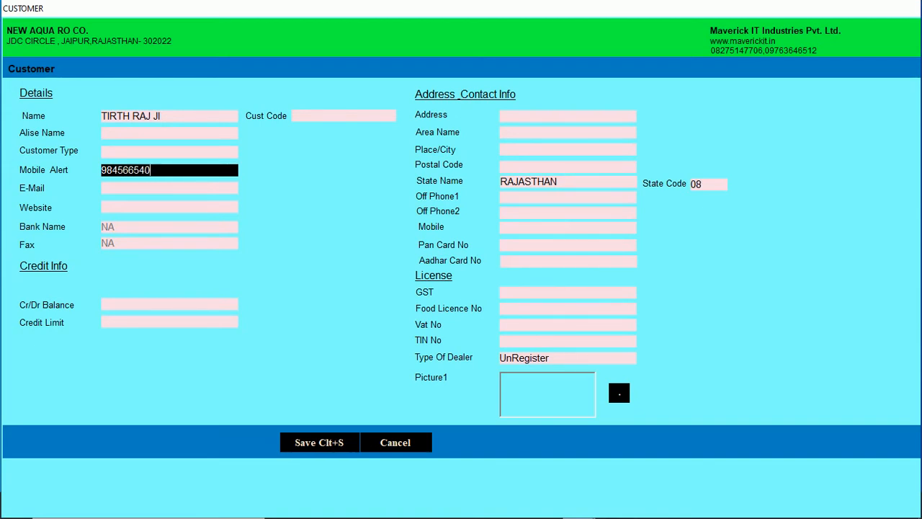
Enter the customer's mobile number and street address, skipping the optional contact and credit fields.
{"action": "key", "text": "Return"}
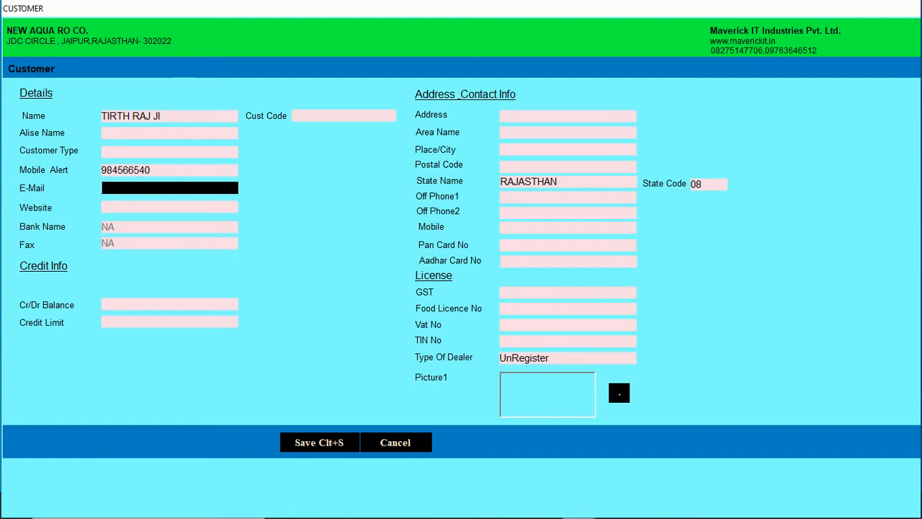
{"action": "key", "text": "Return"}
{"action": "key", "text": "Return"}
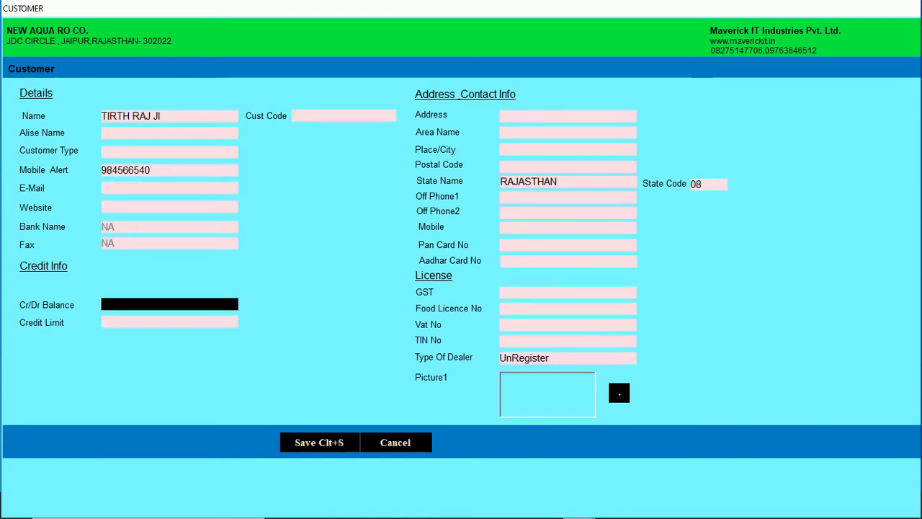
{"action": "key", "text": "Return"}
{"action": "key", "text": "Return"}
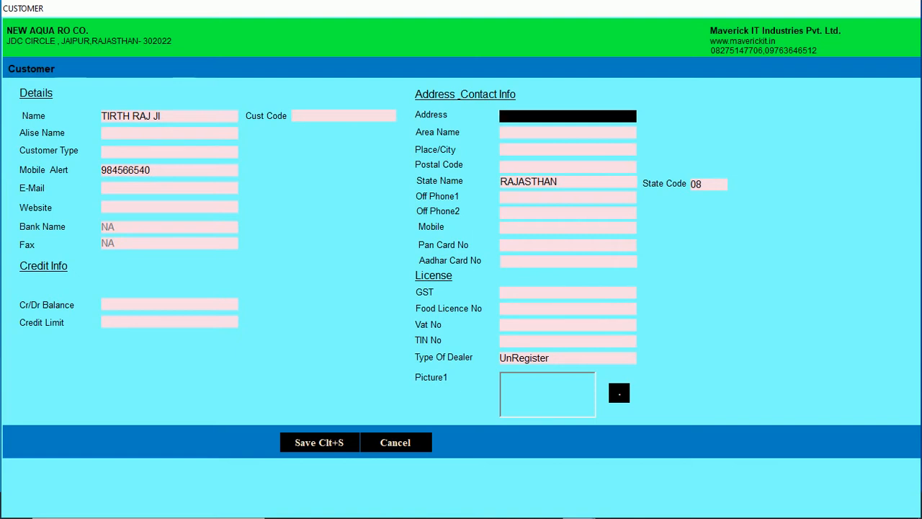
{"action": "key", "text": "Return"}
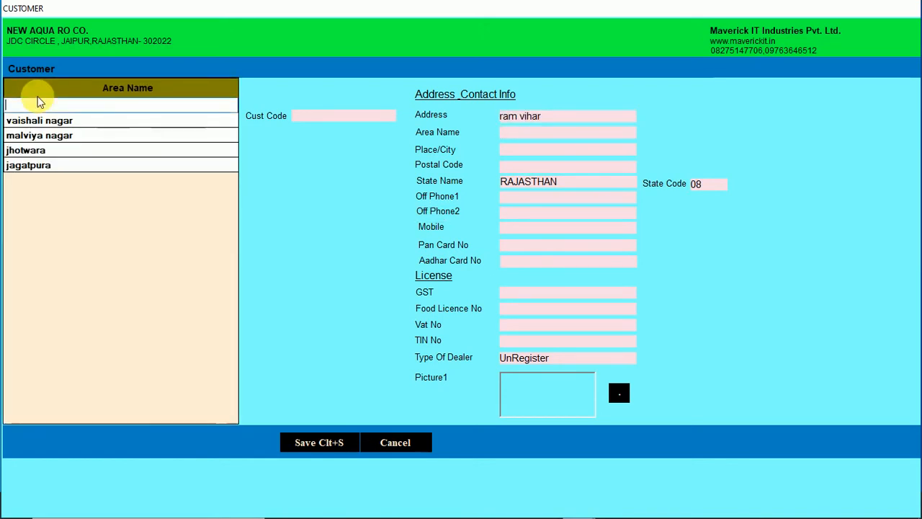
Pick the customer's area from the list, enter the city, and save the new customer.
{"action": "type", "text": "ja"}
{"action": "key", "text": "Down"}
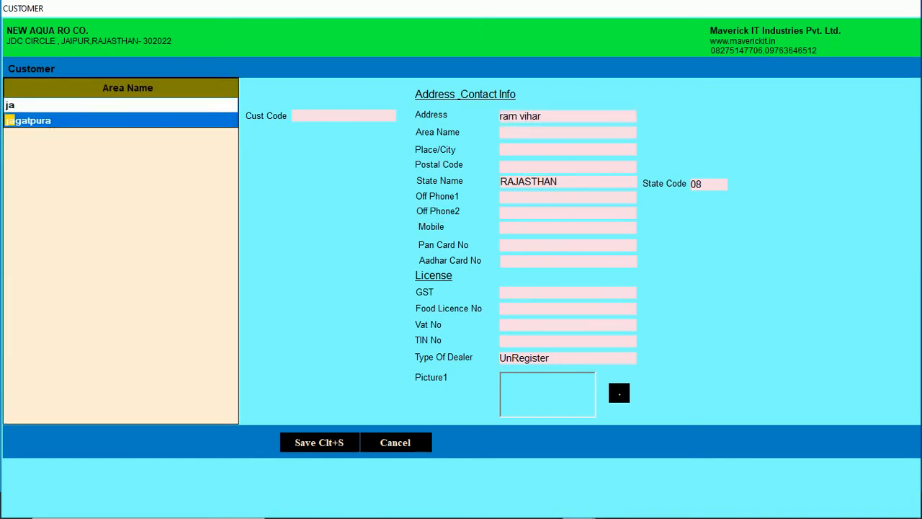
{"action": "key", "text": "Return"}
{"action": "key", "text": "Return"}
{"action": "key", "text": "shift+Tab"}
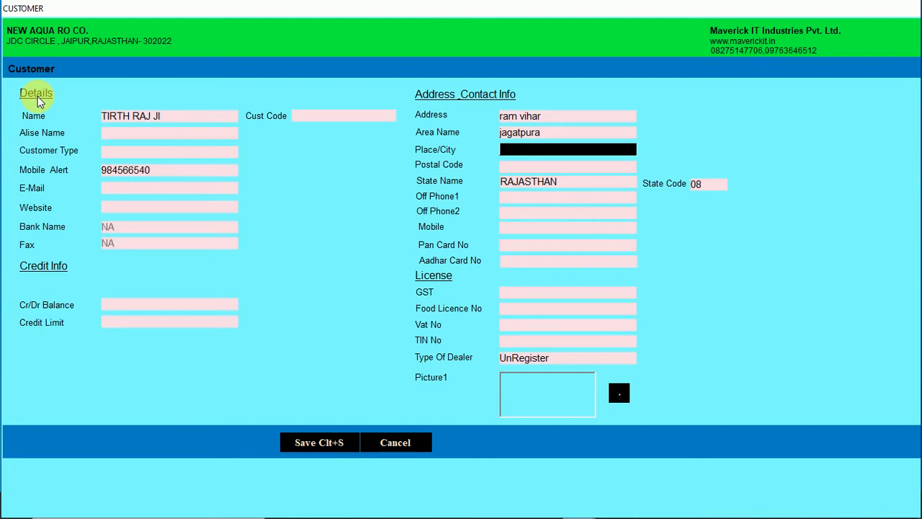
{"action": "type", "text": "jaipur"}
{"action": "key", "text": "Return"}
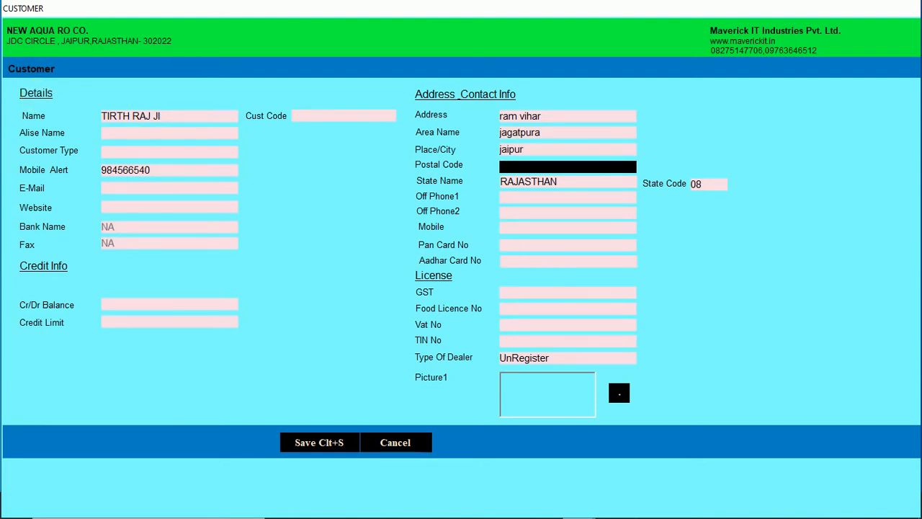
{"action": "key", "text": "Return"}
{"action": "key", "text": "Return"}
{"action": "key", "text": "Return"}
{"action": "key", "text": "Return"}
{"action": "key", "text": "Return"}
{"action": "key", "text": "Return"}
{"action": "key", "text": "Return"}
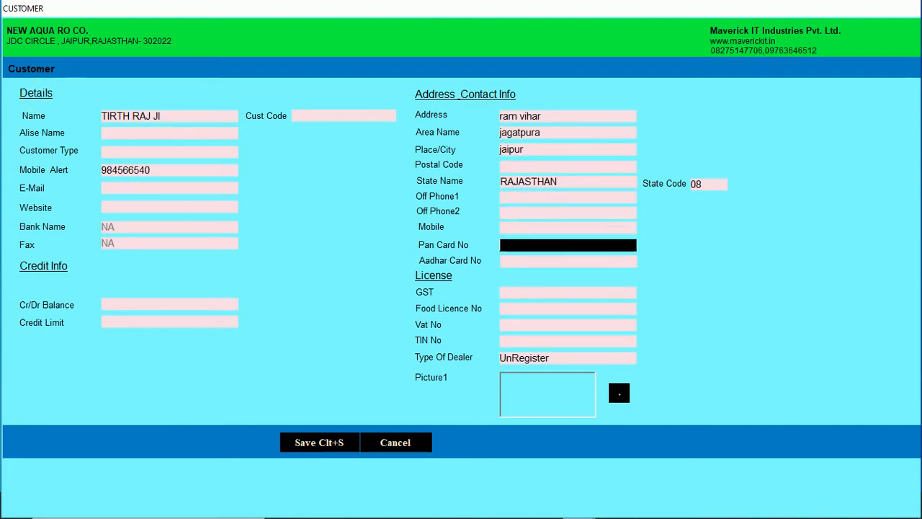
{"action": "key", "text": "Return"}
{"action": "key", "text": "Return"}
{"action": "key", "text": "Return"}
{"action": "key", "text": "Return"}
{"action": "key", "text": "Return"}
{"action": "key", "text": "Return"}
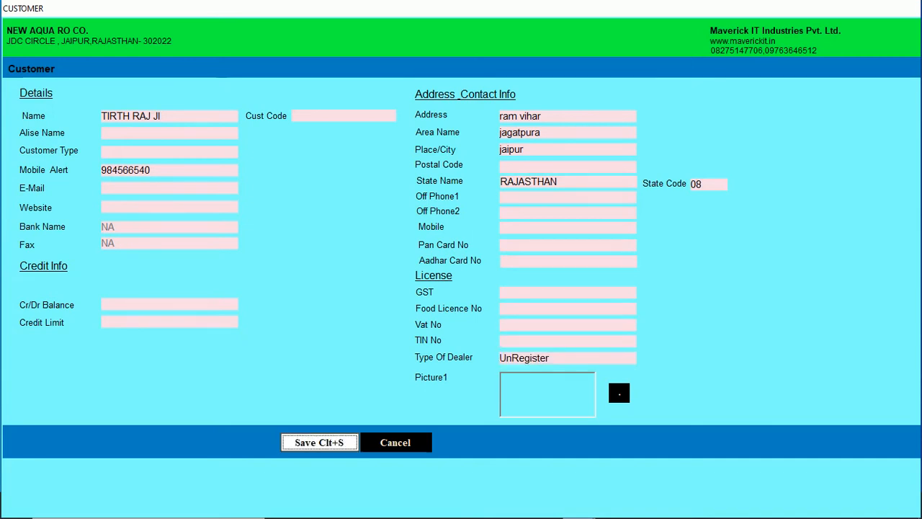
{"action": "key", "text": "Return"}
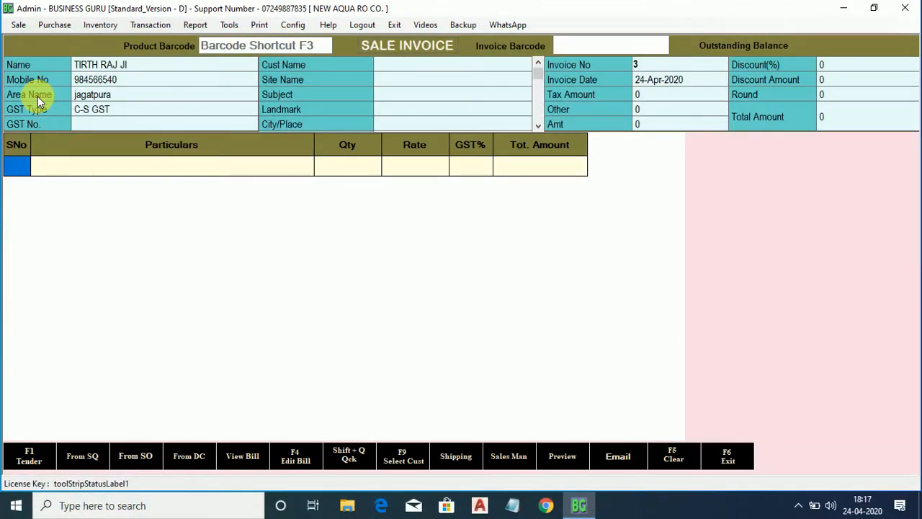
Add one AQUA GARD RO at 15000 with 18% GST to the invoice.
{"action": "key", "text": "Return"}
{"action": "type", "text": "A"}
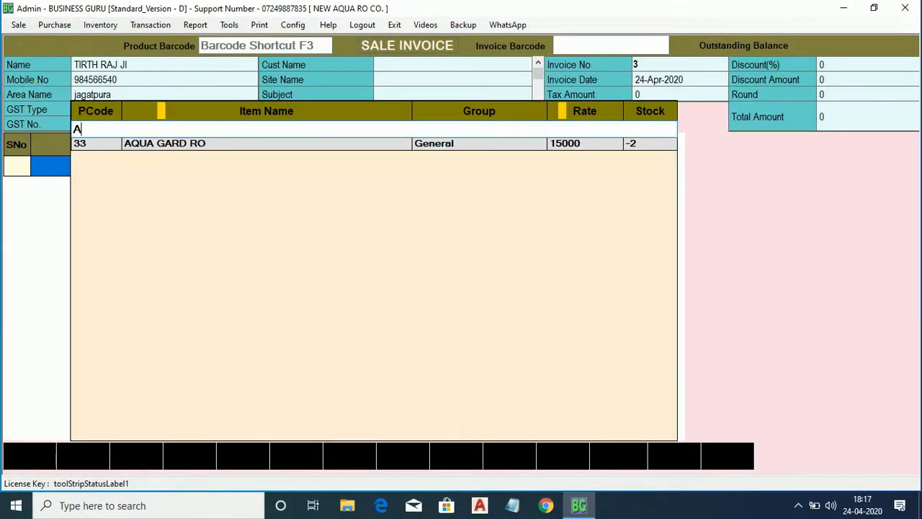
{"action": "key", "text": "Down"}
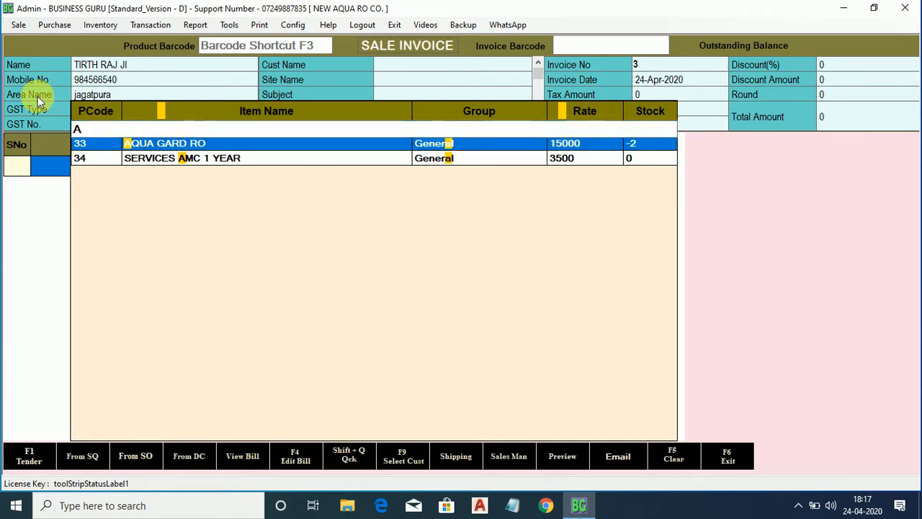
{"action": "key", "text": "Return"}
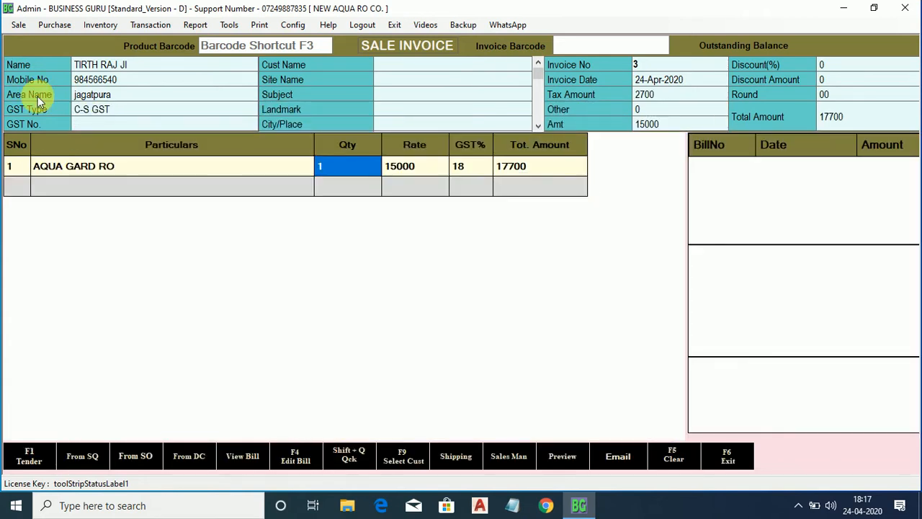
{"action": "key", "text": "Return"}
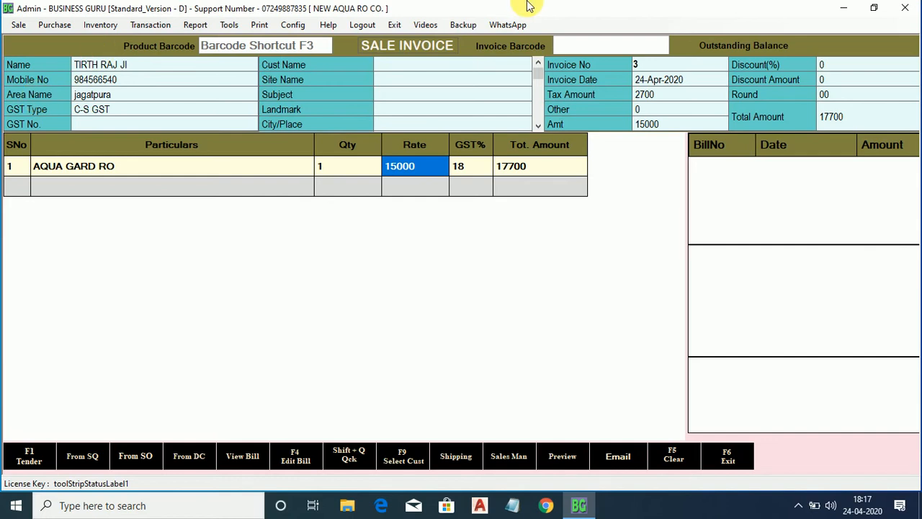
Go to the Service Date field in the extra invoice details to bring up the scheduler.
{"action": "left_click_drag", "start_coordinate": [540, 82], "coordinate": [534, 116]}
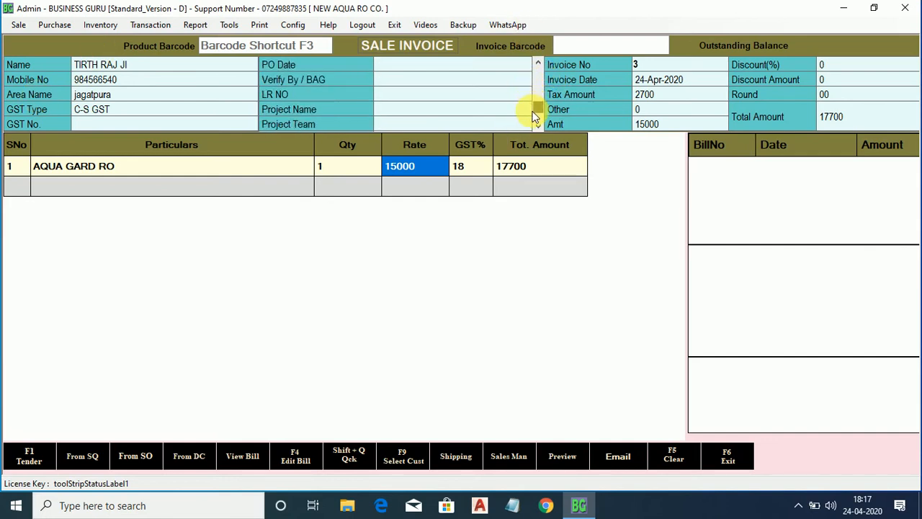
{"action": "left_click", "coordinate": [479, 92]}
{"action": "key", "text": "Return"}
{"action": "key", "text": "Return"}
{"action": "key", "text": "Return"}
{"action": "key", "text": "Return"}
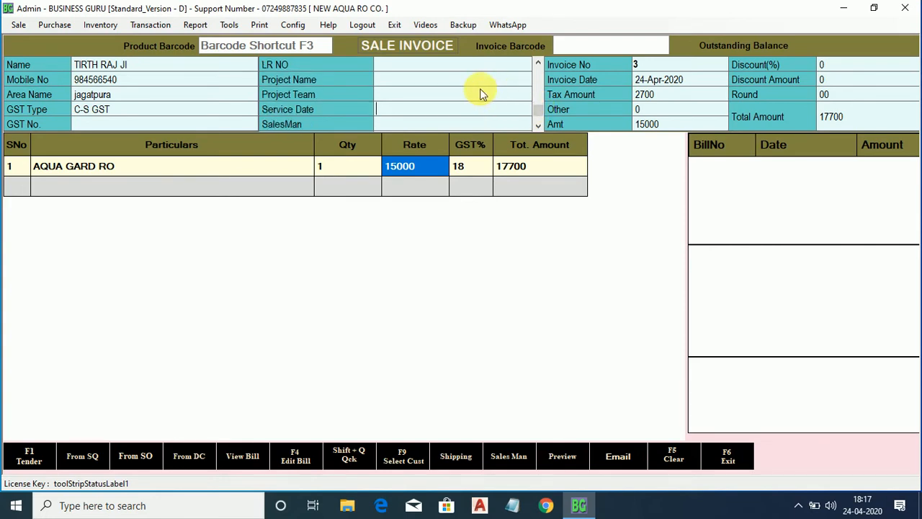
{"action": "key", "text": "Up"}
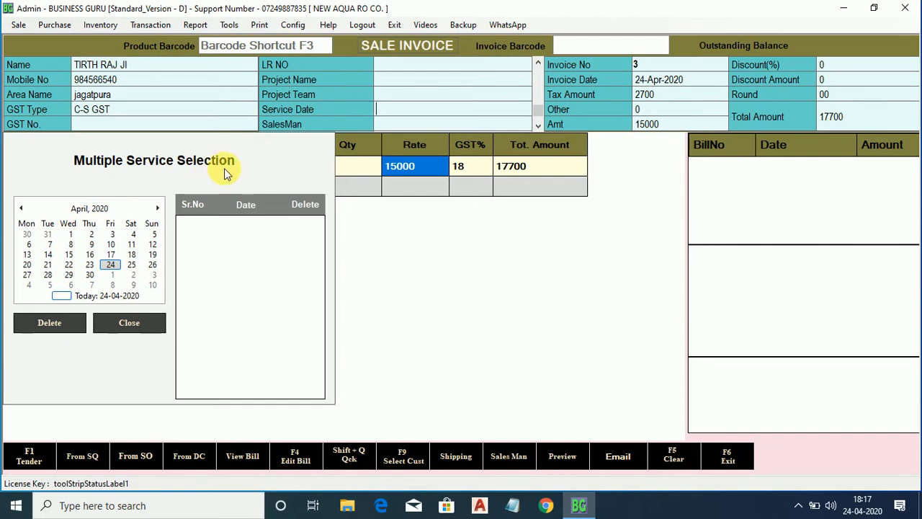
Add service dates 24-Apr-2020 and 24-Sep-2020 in the Multiple Service Selection calendar.
{"action": "left_click", "coordinate": [112, 266]}
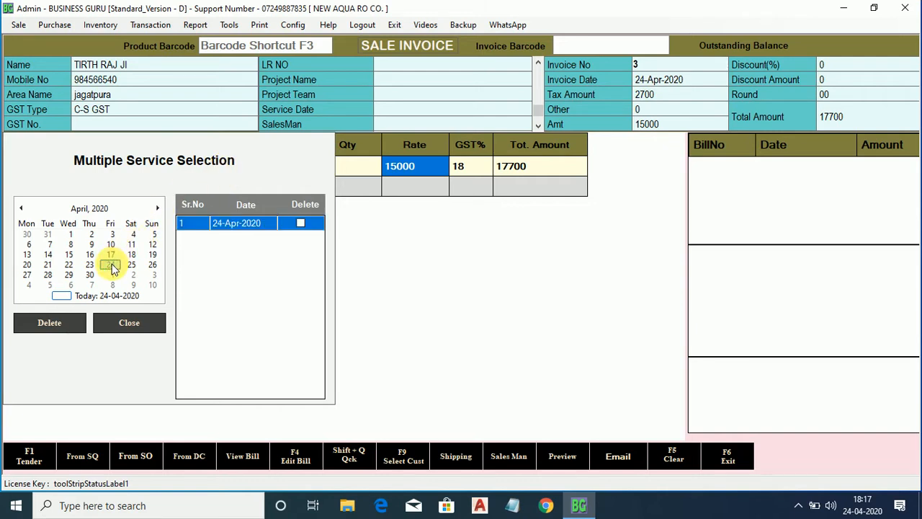
{"action": "left_click", "coordinate": [159, 208]}
{"action": "left_click", "coordinate": [159, 208]}
{"action": "left_click", "coordinate": [159, 208]}
{"action": "left_click", "coordinate": [159, 208]}
{"action": "left_click", "coordinate": [159, 208]}
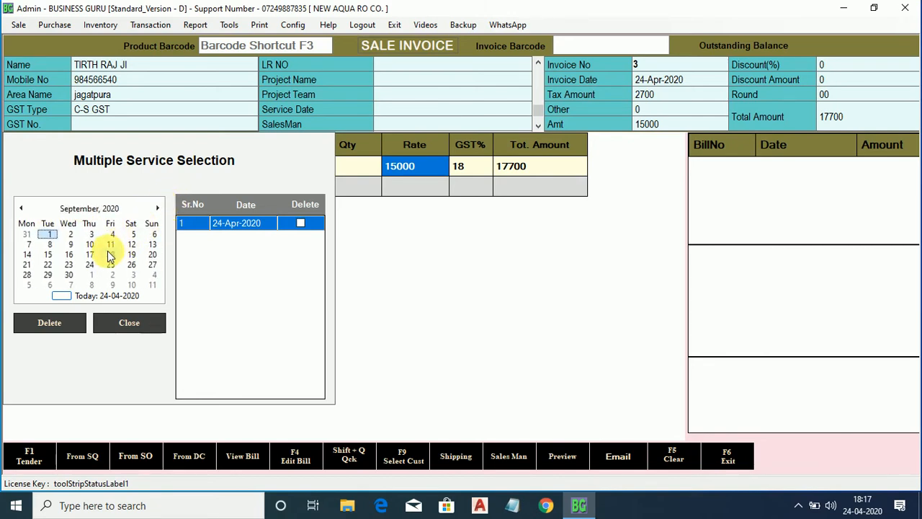
{"action": "left_click", "coordinate": [90, 265]}
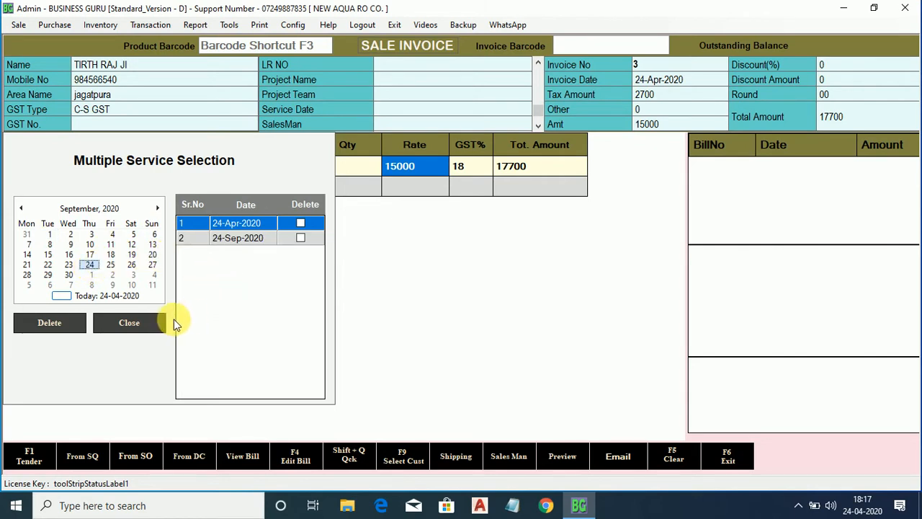
{"action": "left_click", "coordinate": [155, 324]}
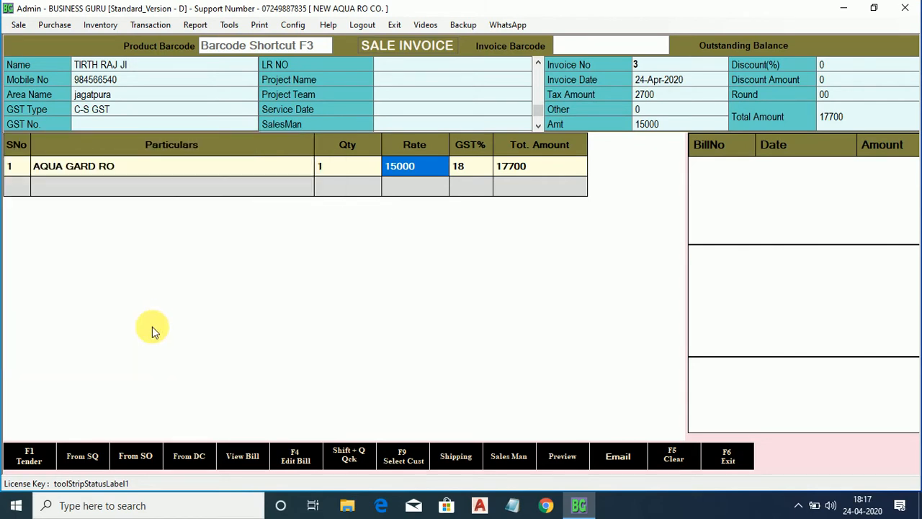
{"action": "left_click", "coordinate": [16, 466]}
Pay invoice 3's full 17700 in cash, save it without printing, and close the invoice window.
{"action": "key", "text": "Up"}
{"action": "key", "text": "Up"}
{"action": "key", "text": "Up"}
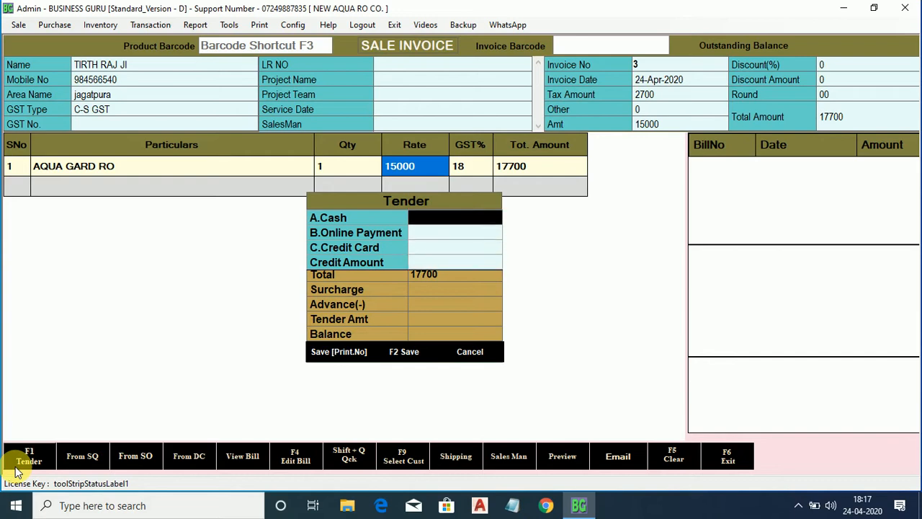
{"action": "key", "text": "Return"}
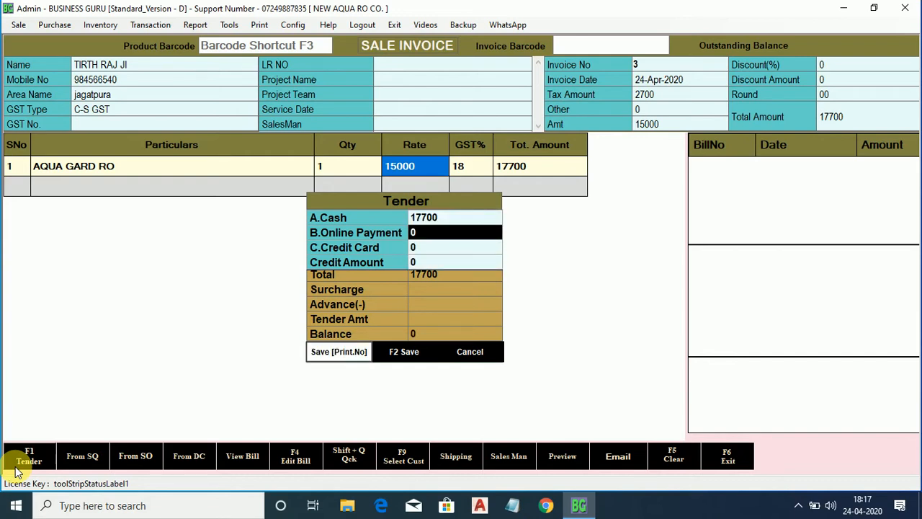
{"action": "key", "text": "Tab"}
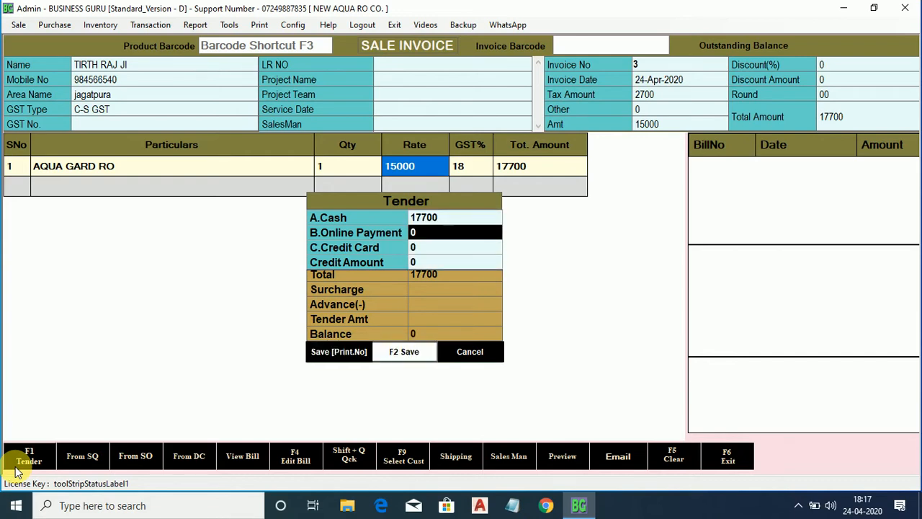
{"action": "key", "text": "Return"}
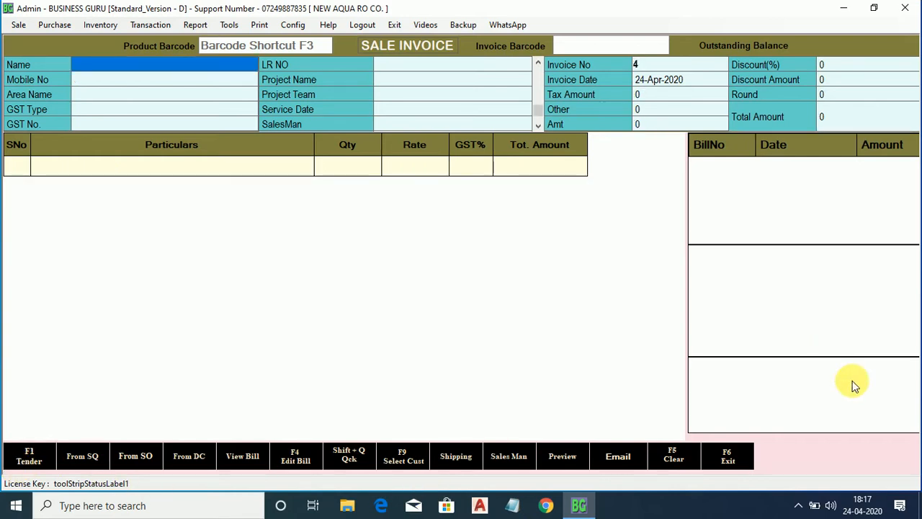
{"action": "left_click", "coordinate": [729, 460]}
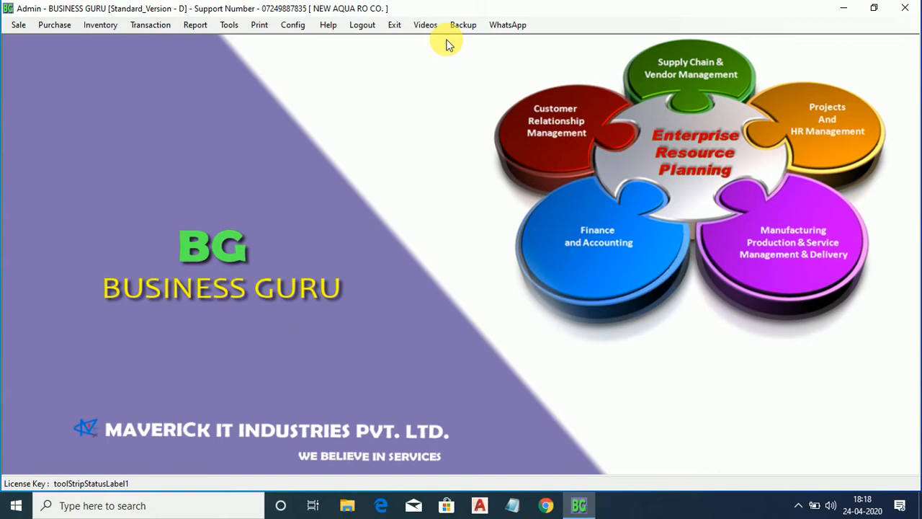
Restart Business Guru from the desktop and log in with the prefilled Admin credentials.
{"action": "left_click", "coordinate": [395, 25]}
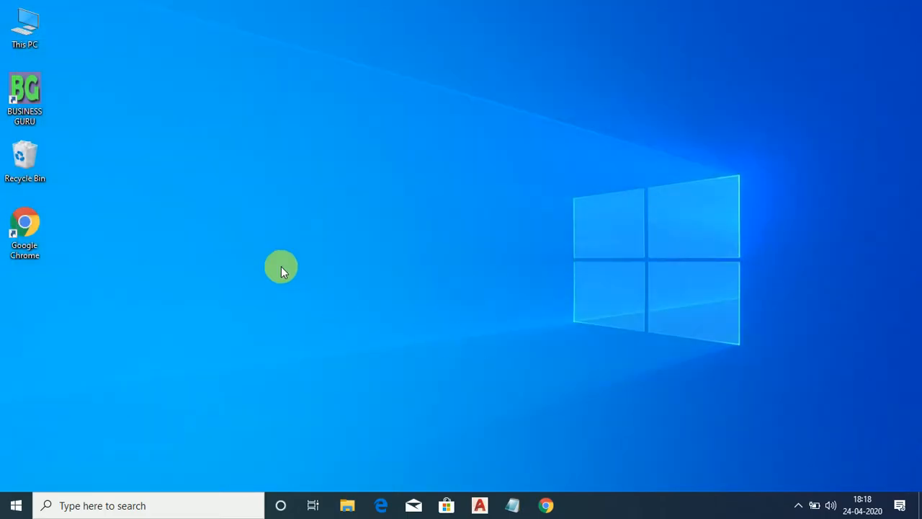
{"action": "left_click", "coordinate": [18, 76]}
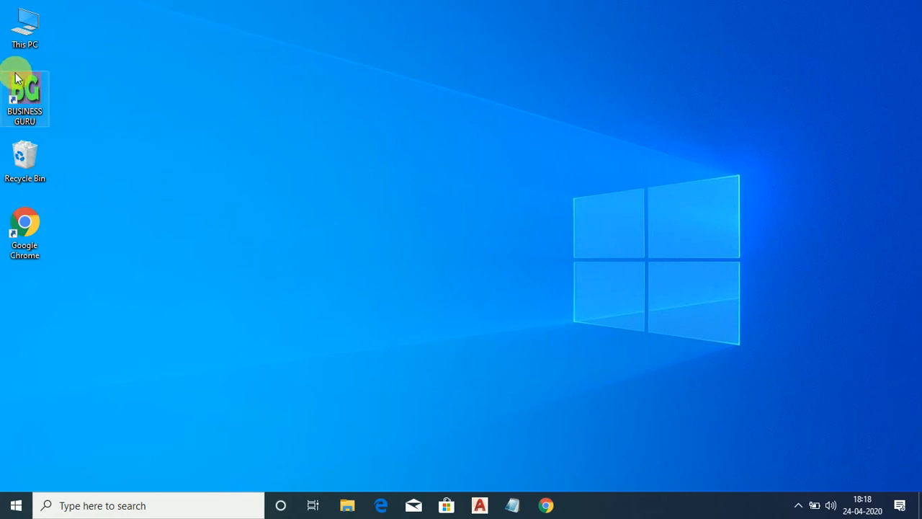
{"action": "left_click", "coordinate": [455, 281]}
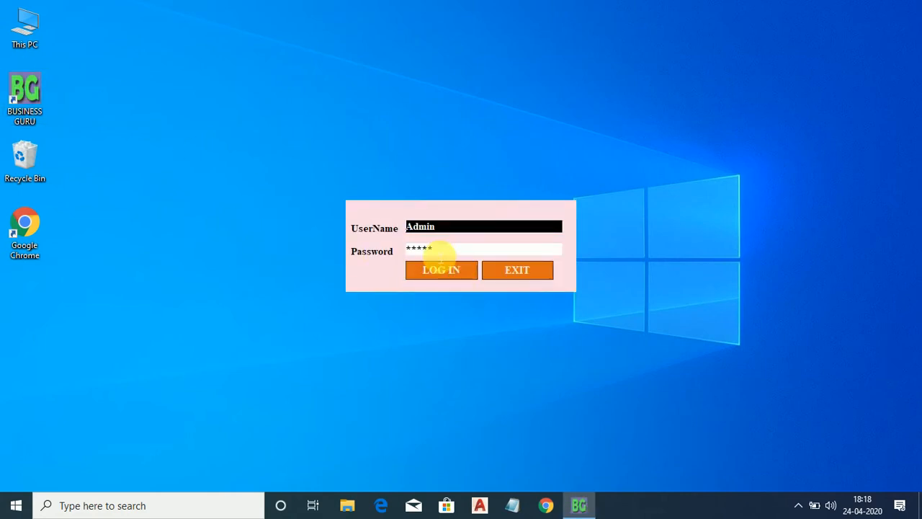
{"action": "left_click", "coordinate": [436, 280]}
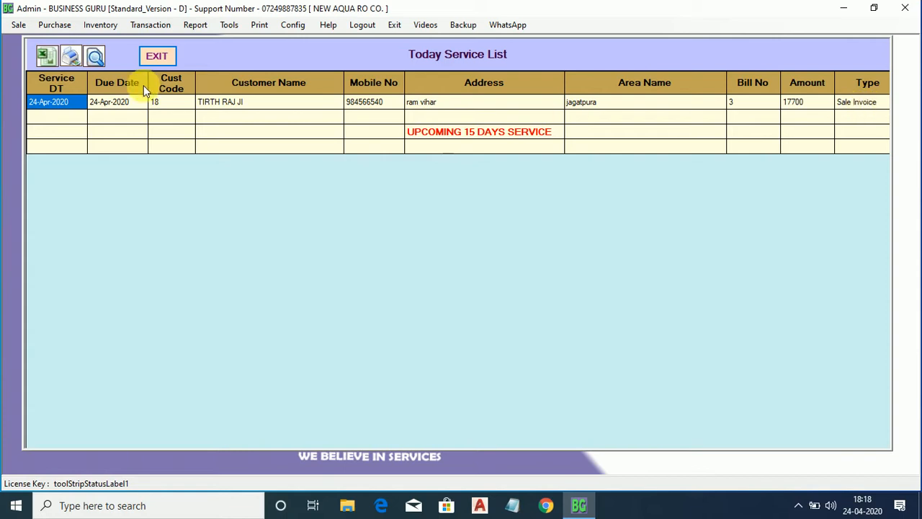
Close today's service list, start a new Service AMC bill, and search for the customer's full name.
{"action": "left_click", "coordinate": [156, 56]}
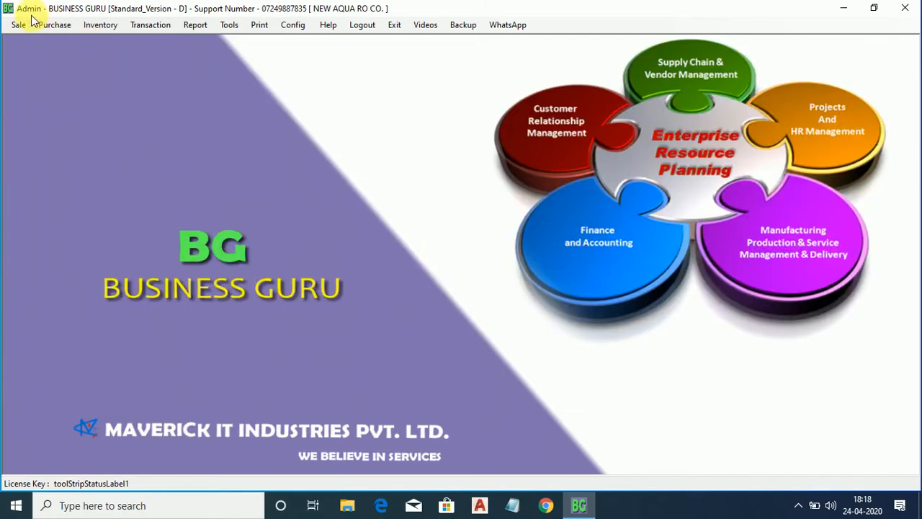
{"action": "left_click", "coordinate": [16, 26]}
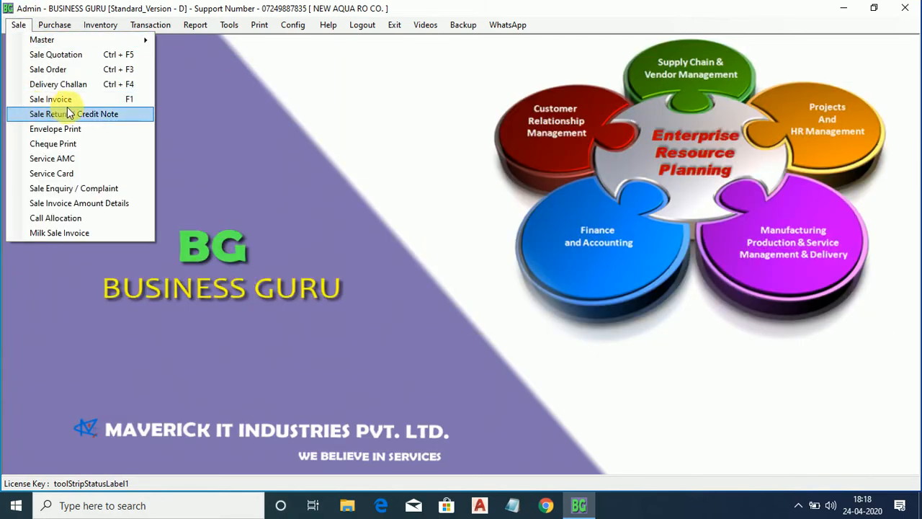
{"action": "left_click", "coordinate": [69, 160]}
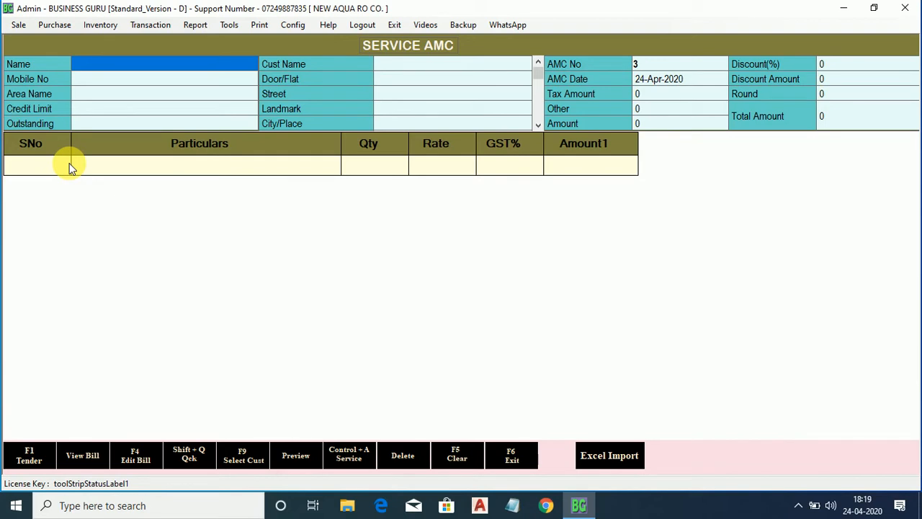
{"action": "key", "text": "F9"}
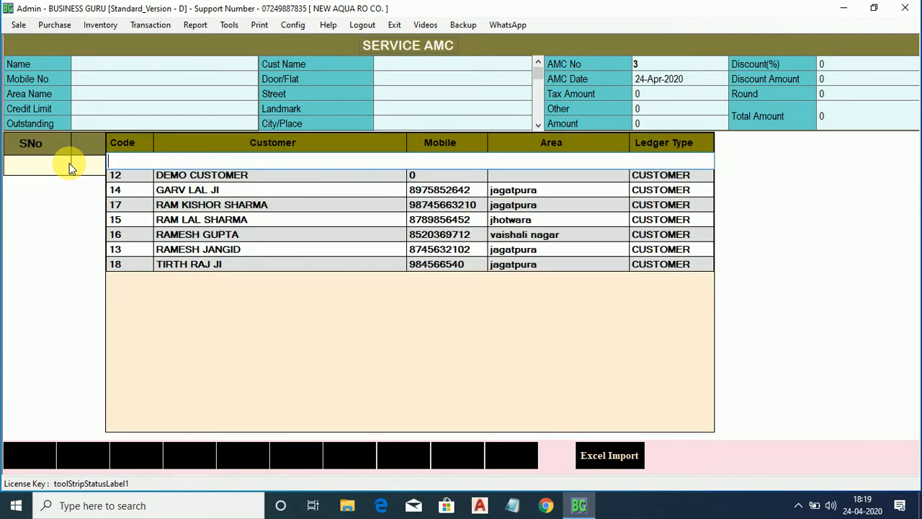
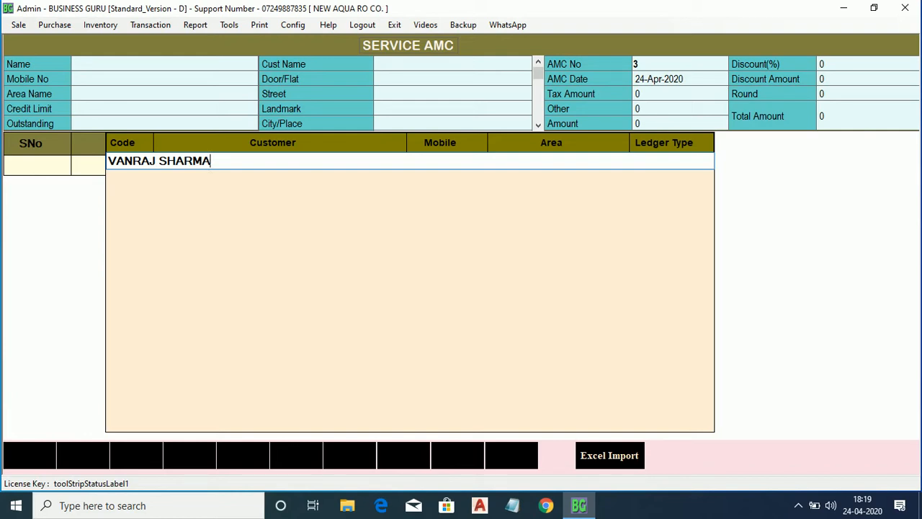
Create the new customer with their mobile number and street address, without the trailing comma.
{"action": "key", "text": "Return"}
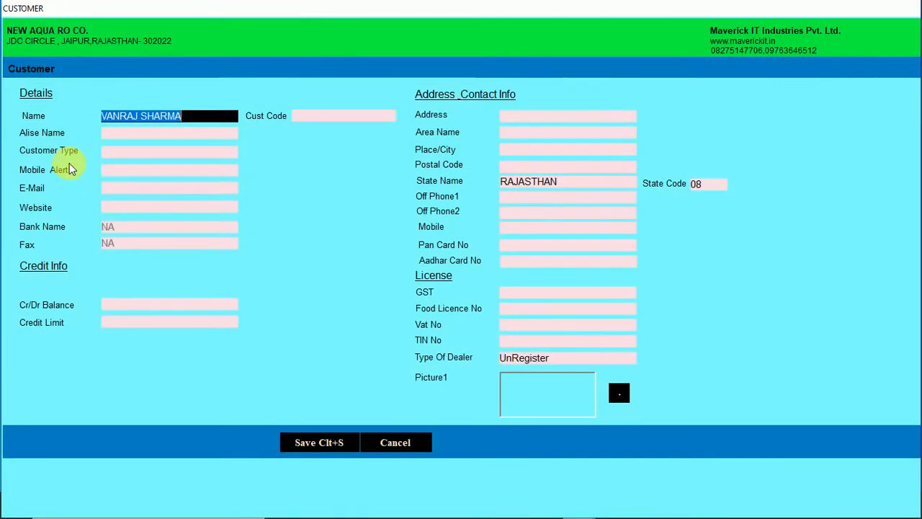
{"action": "key", "text": "Return"}
{"action": "key", "text": "Return"}
{"action": "key", "text": "Return"}
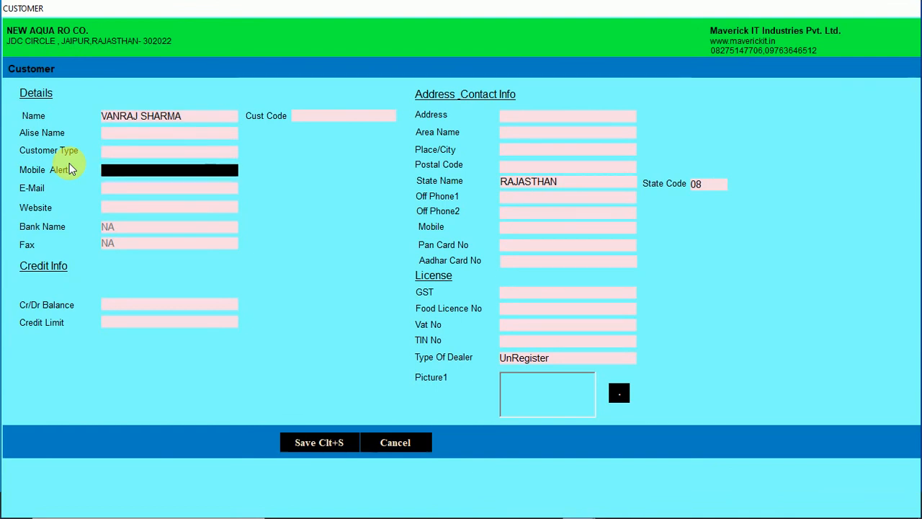
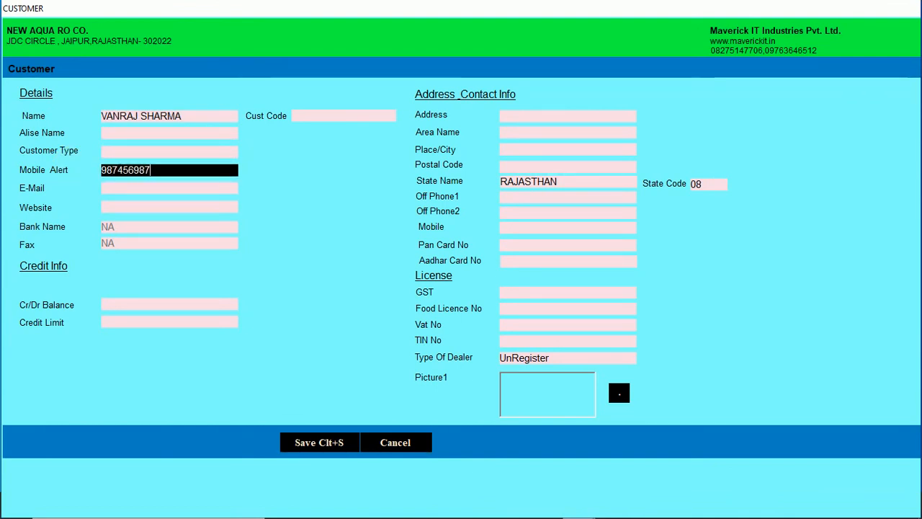
{"action": "key", "text": "Return"}
{"action": "key", "text": "Return"}
{"action": "key", "text": "Return"}
{"action": "key", "text": "Return"}
{"action": "key", "text": "Return"}
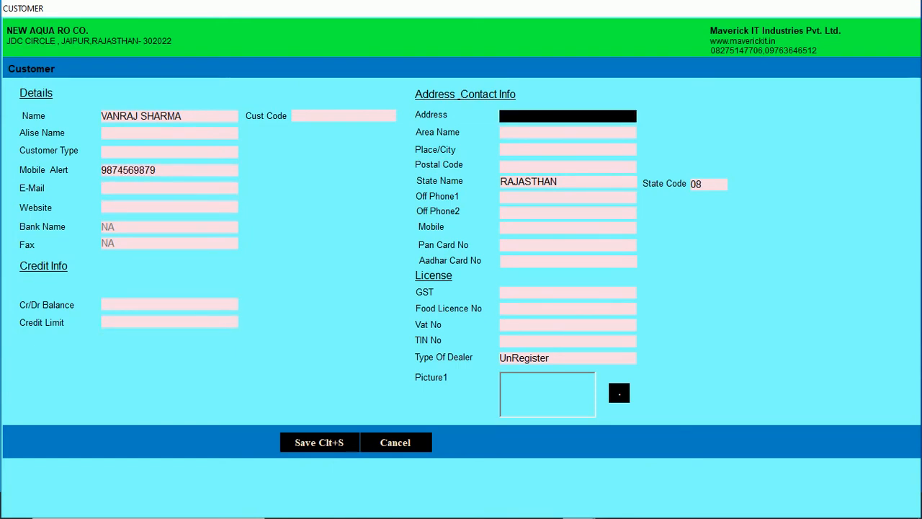
{"action": "type", "text": "r. k. puram ,"}
{"action": "key", "text": "BackSpace"}
{"action": "key", "text": "BackSpace"}
Choose the customer's area from the list, enter the city, and save the customer record.
{"action": "key", "text": "Return"}
{"action": "key", "text": "Down"}
{"action": "key", "text": "Down"}
{"action": "key", "text": "Return"}
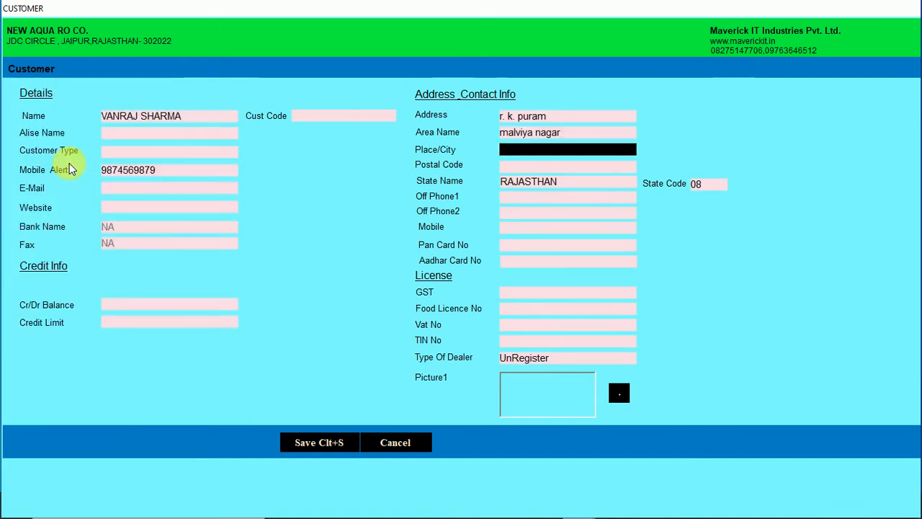
{"action": "type", "text": "jaipur"}
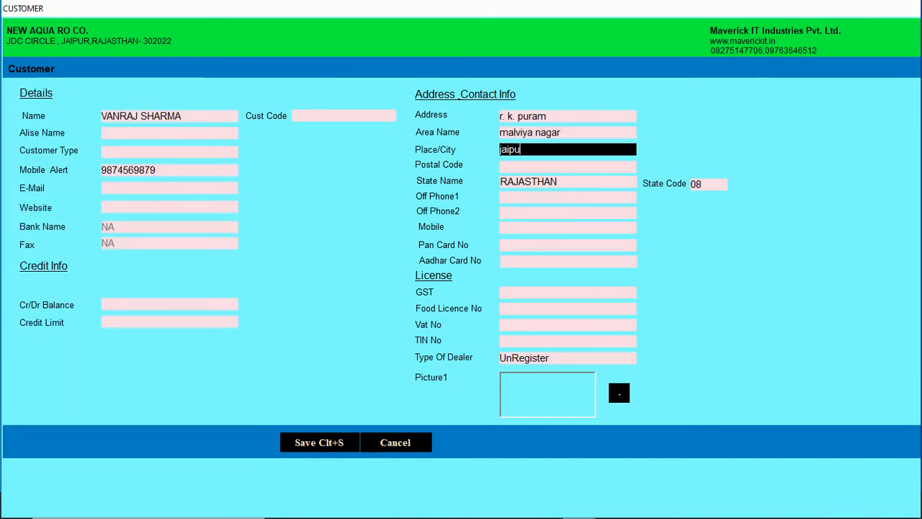
{"action": "key", "text": "Return"}
{"action": "key", "text": "Return"}
{"action": "key", "text": "Return"}
{"action": "key", "text": "Return"}
{"action": "key", "text": "Return"}
{"action": "key", "text": "Return"}
{"action": "key", "text": "Return"}
{"action": "key", "text": "Return"}
{"action": "key", "text": "Return"}
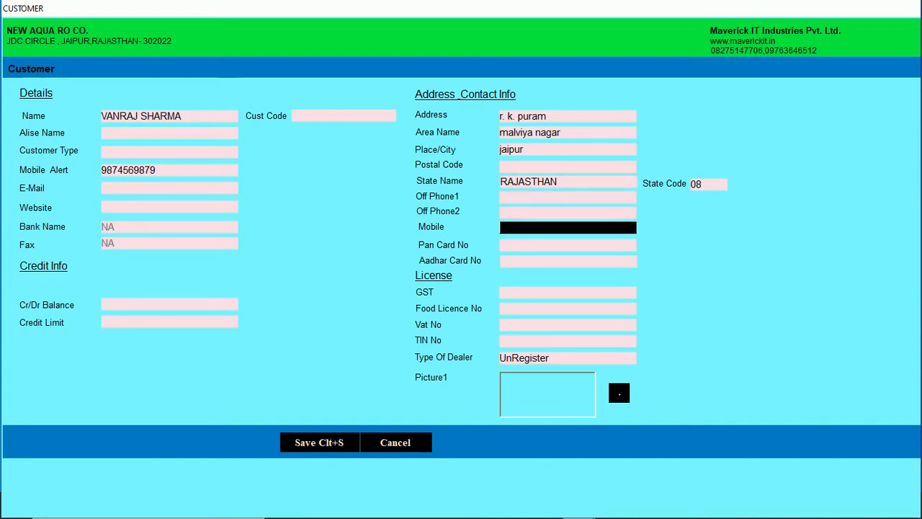
{"action": "key", "text": "Return"}
{"action": "key", "text": "Return"}
{"action": "key", "text": "Return"}
{"action": "key", "text": "Return"}
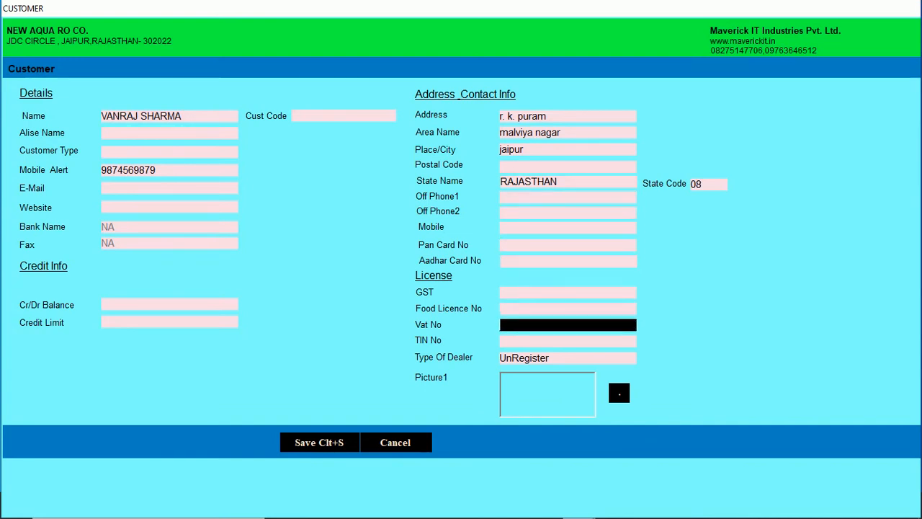
{"action": "key", "text": "Return"}
{"action": "key", "text": "Return"}
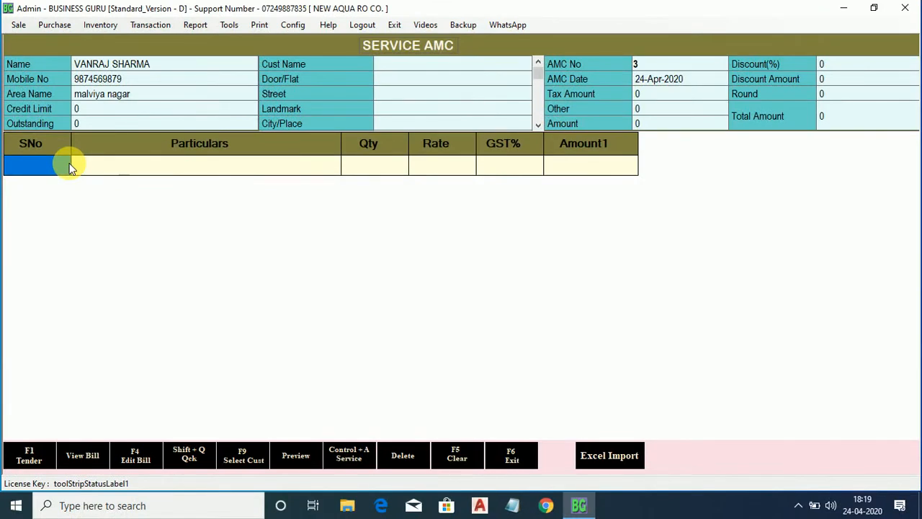
{"action": "key", "text": "Return"}
{"action": "key", "text": "Return"}
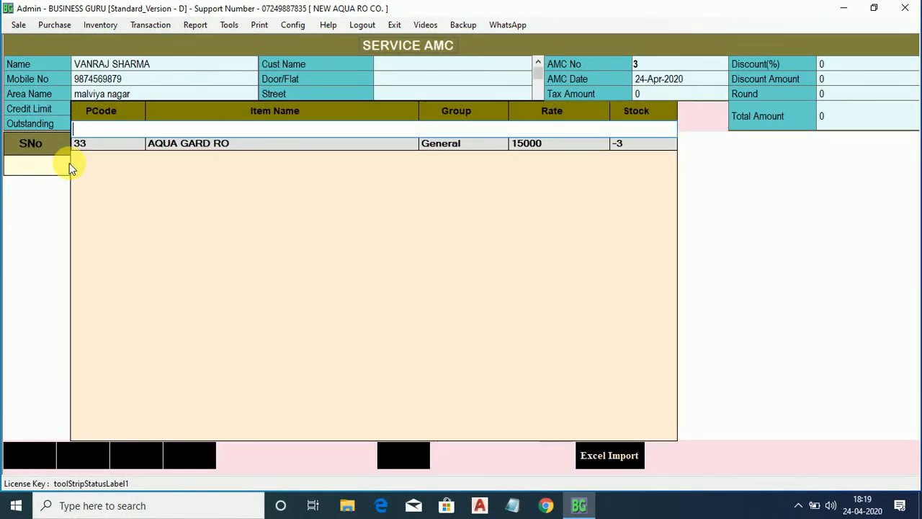
Add SERVICES AMC 1 YEAR from the item lookup, quantity 1 at rate 3500.
{"action": "type", "text": "S"}
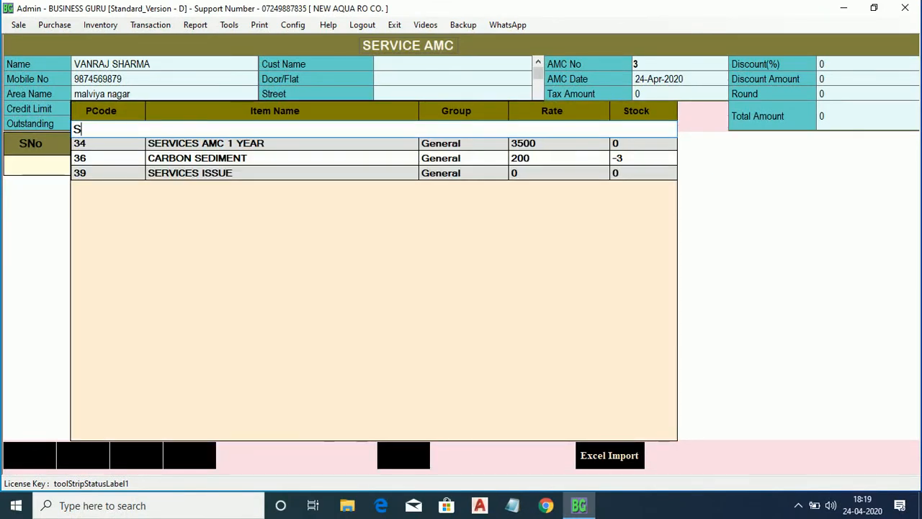
{"action": "key", "text": "Down"}
{"action": "key", "text": "Return"}
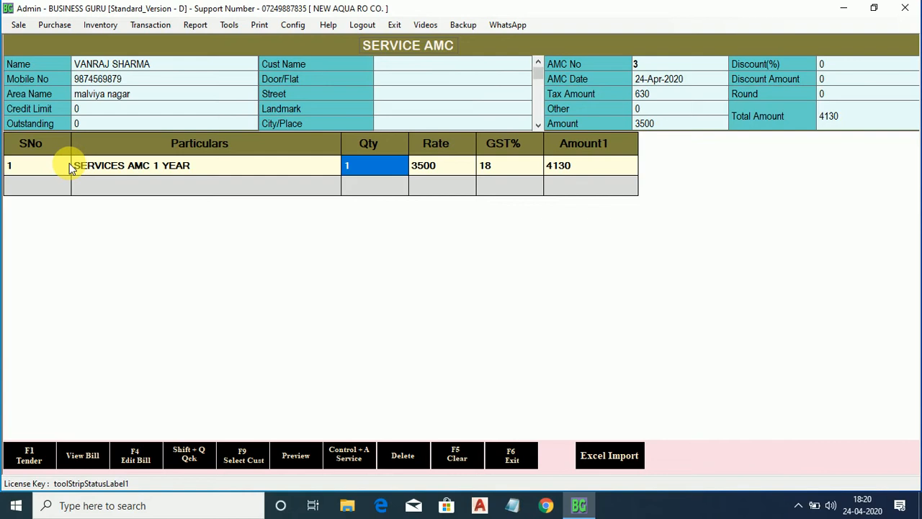
{"action": "key", "text": "Return"}
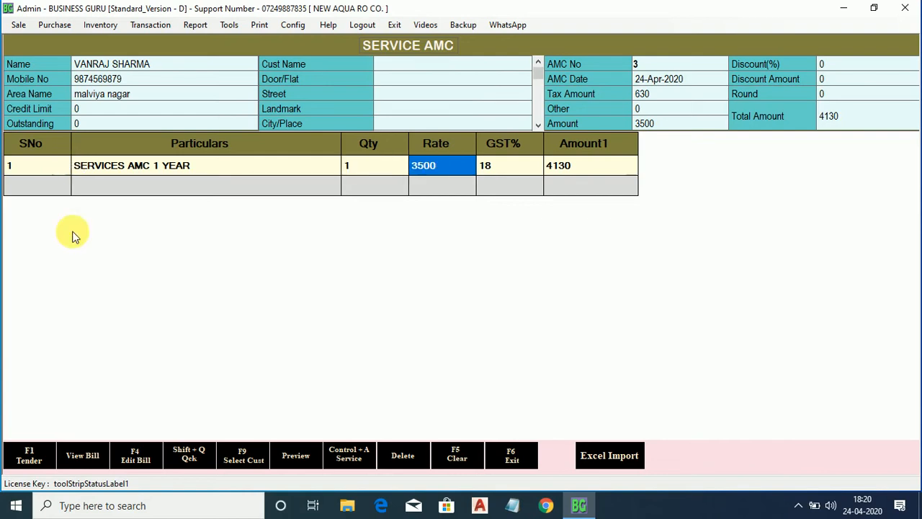
{"action": "left_click", "coordinate": [345, 453]}
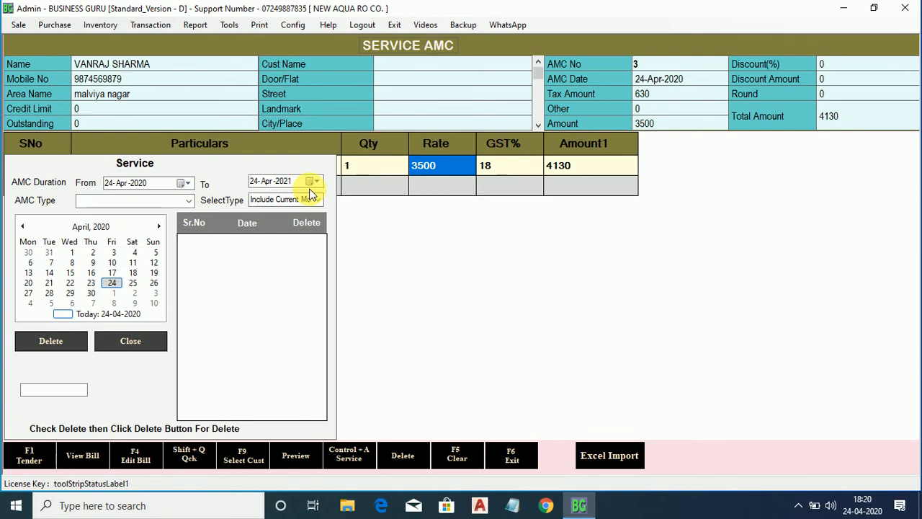
Review the AMC type and interval choices, keeping No AMC Type and Include Current Month.
{"action": "left_click", "coordinate": [189, 201]}
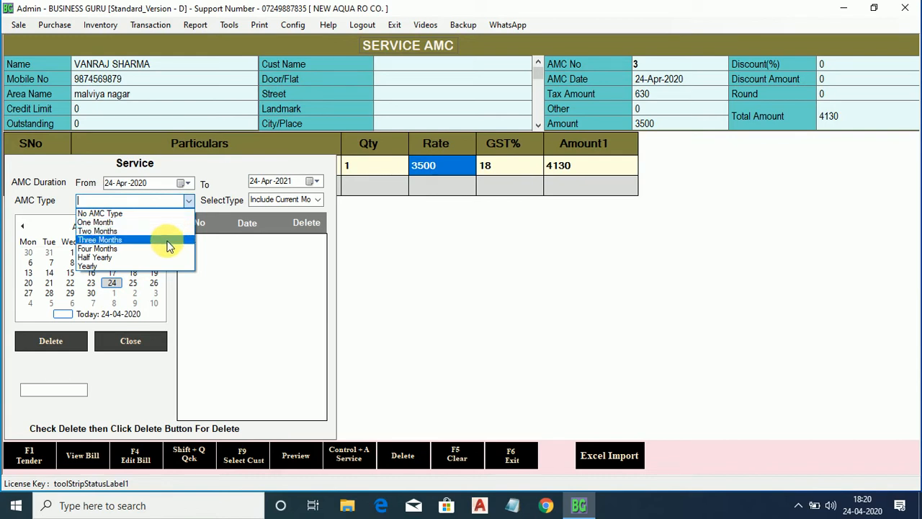
{"action": "left_click", "coordinate": [195, 201]}
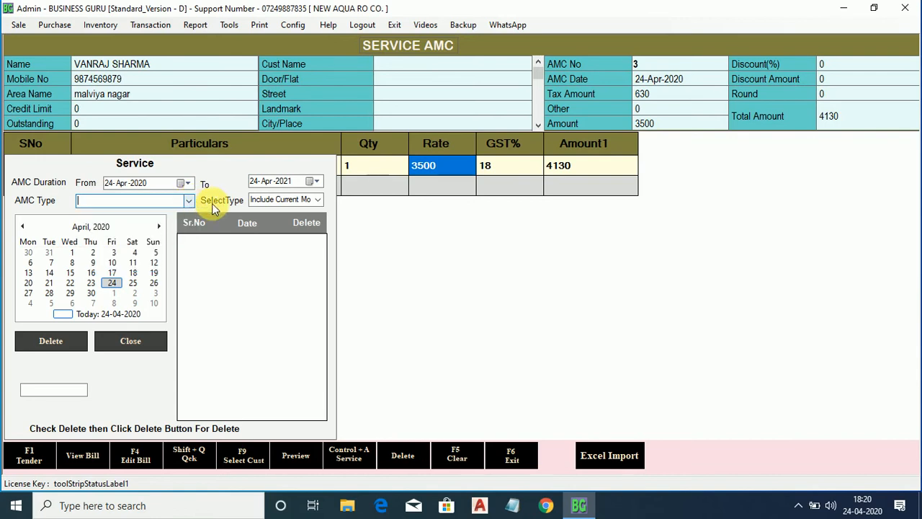
{"action": "left_click", "coordinate": [319, 199]}
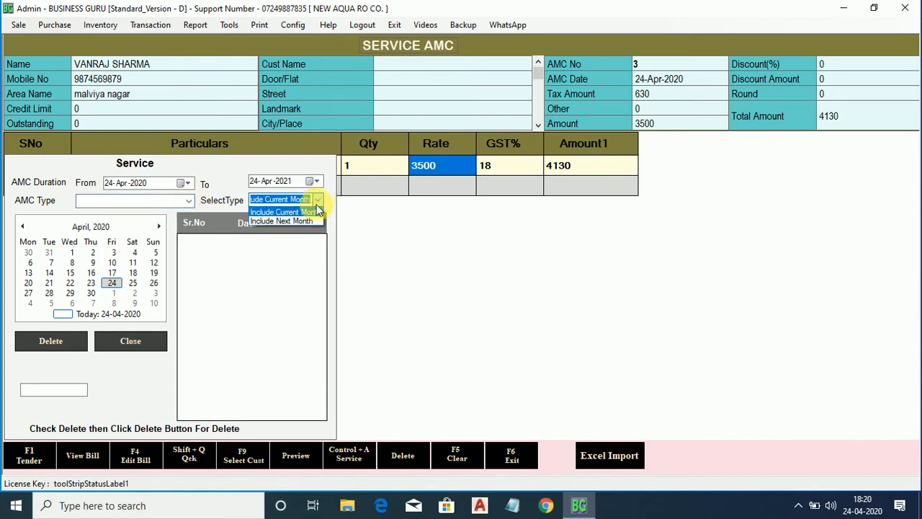
{"action": "left_click", "coordinate": [314, 200]}
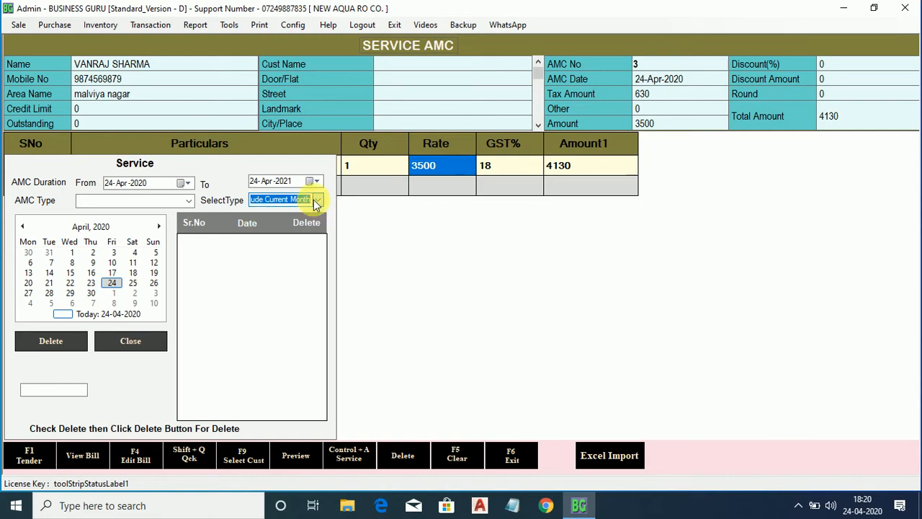
{"action": "left_click", "coordinate": [186, 203]}
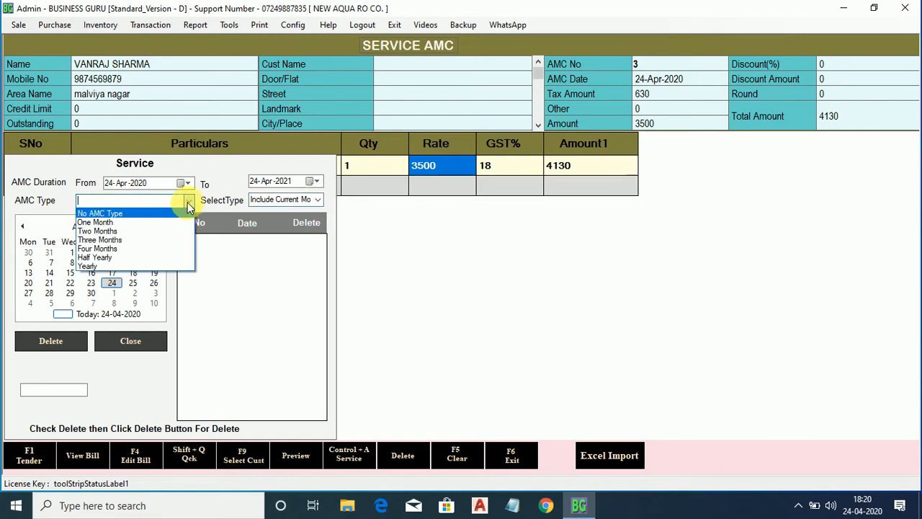
{"action": "left_click", "coordinate": [188, 202]}
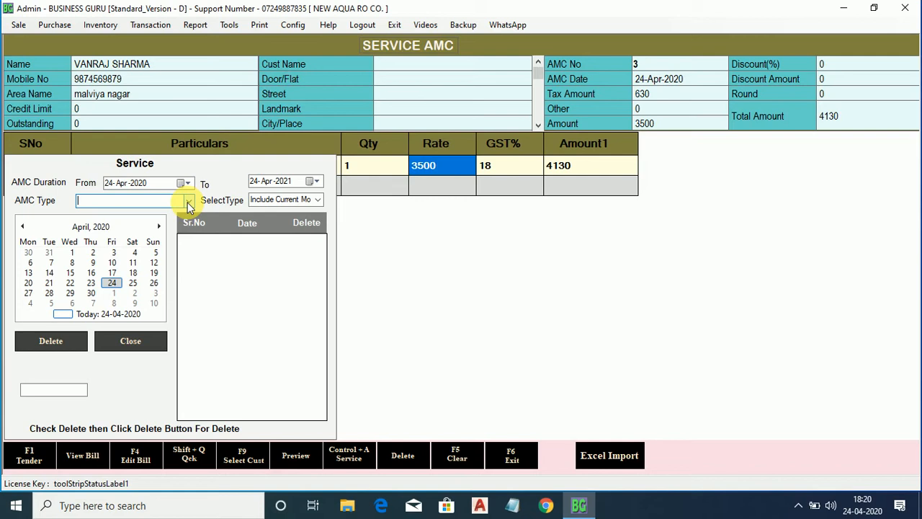
{"action": "left_click", "coordinate": [315, 204]}
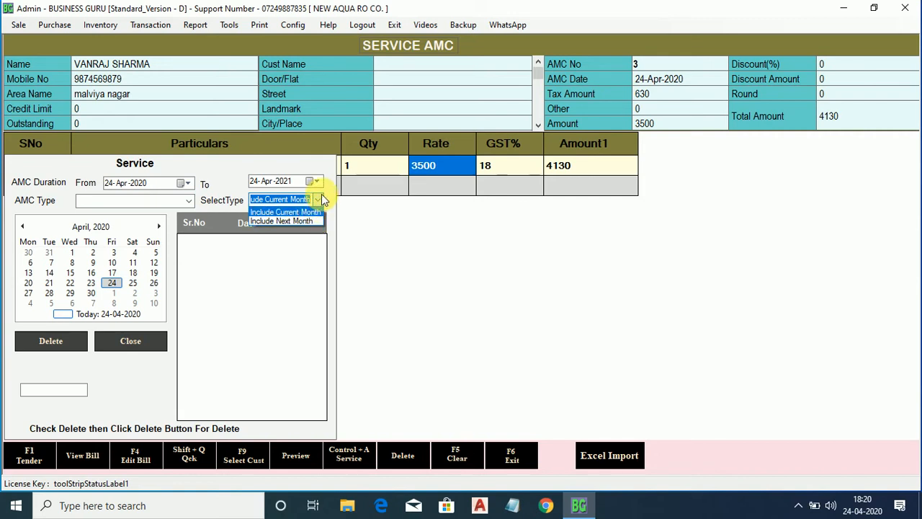
{"action": "left_click", "coordinate": [320, 204]}
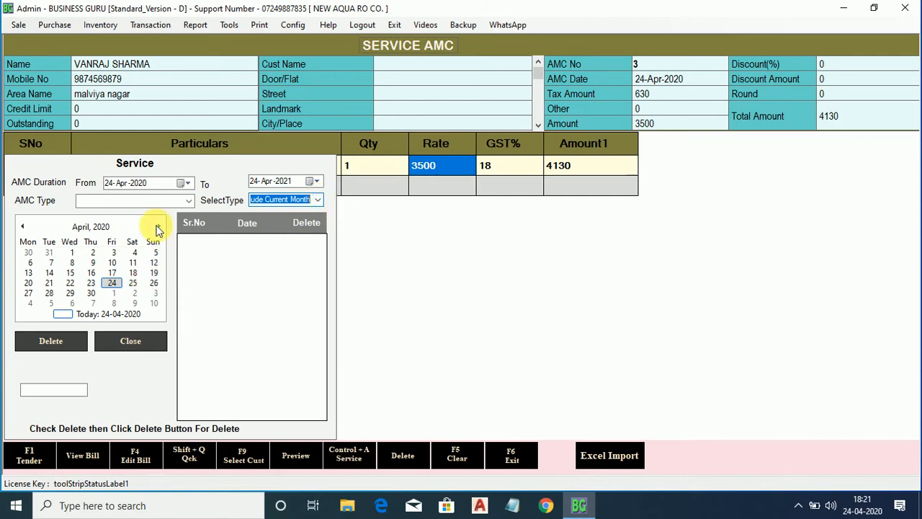
{"action": "left_click", "coordinate": [190, 201]}
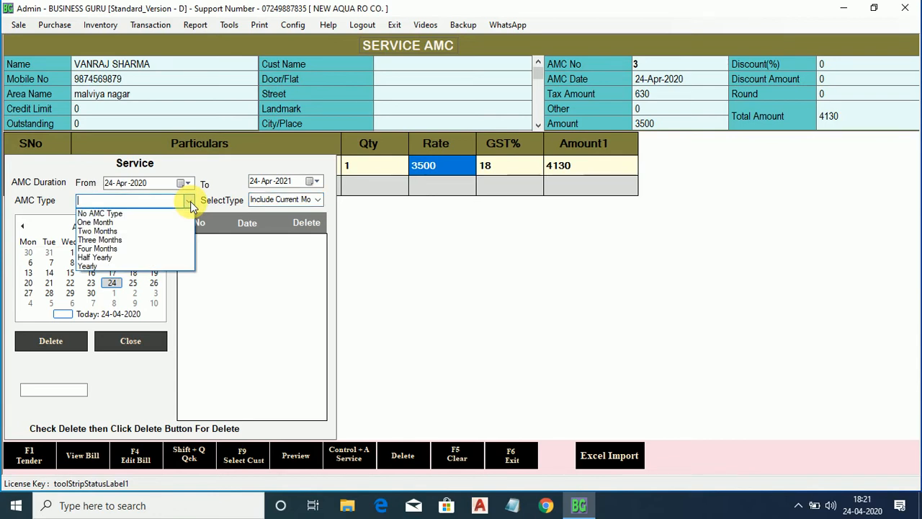
{"action": "left_click", "coordinate": [190, 201]}
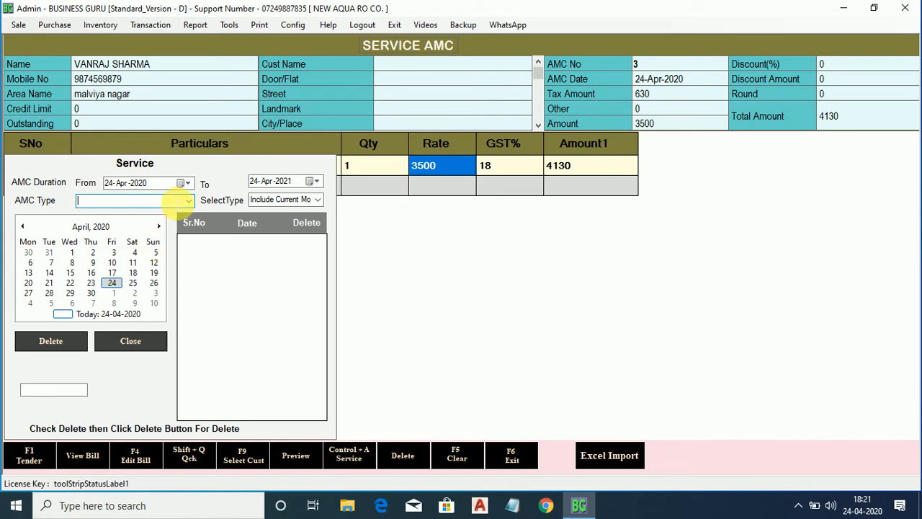
{"action": "left_click", "coordinate": [188, 202]}
Schedule the AMC as four services at a Three Months interval.
{"action": "left_click", "coordinate": [166, 213]}
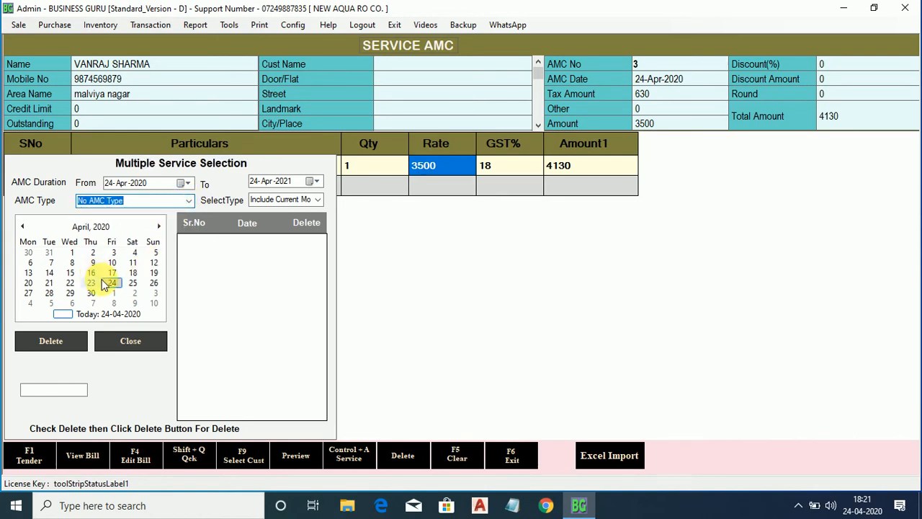
{"action": "left_click", "coordinate": [189, 200]}
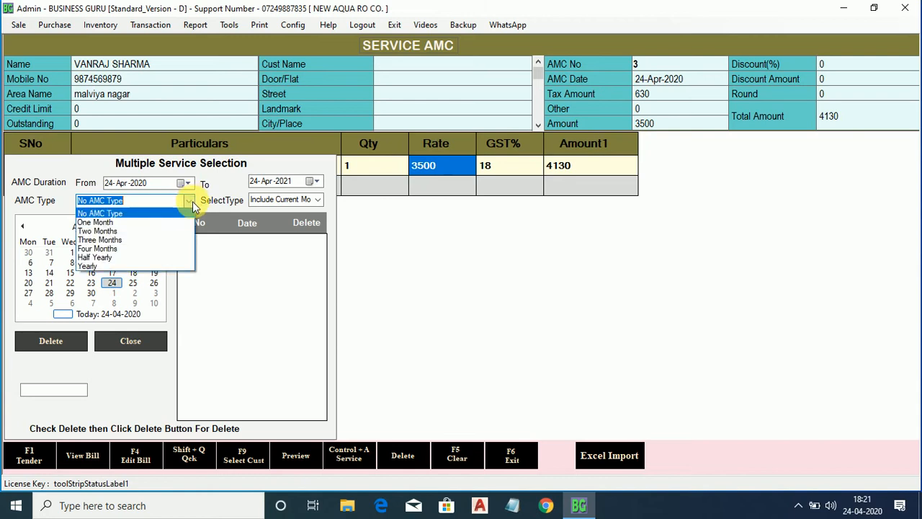
{"action": "left_click", "coordinate": [172, 238]}
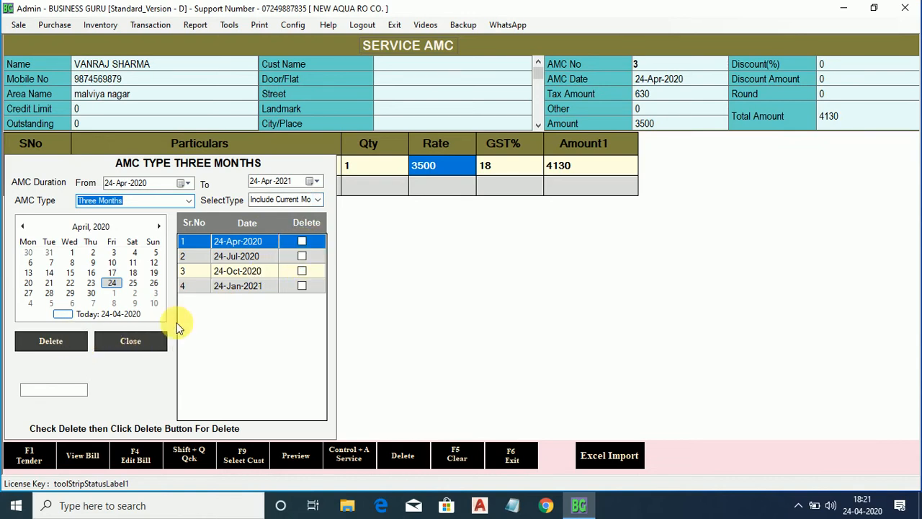
{"action": "left_click", "coordinate": [135, 343]}
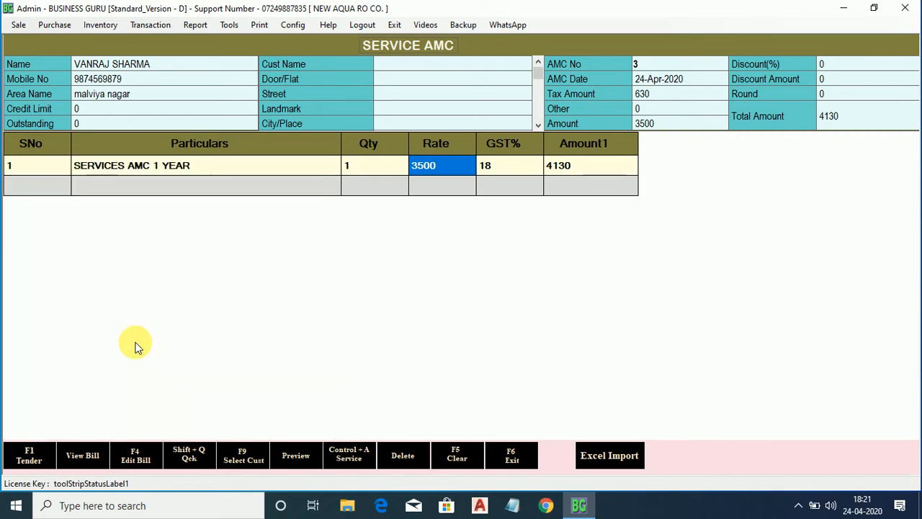
Tender and save the 4130 AMC bill, then exit the AMC form.
{"action": "left_click", "coordinate": [25, 461]}
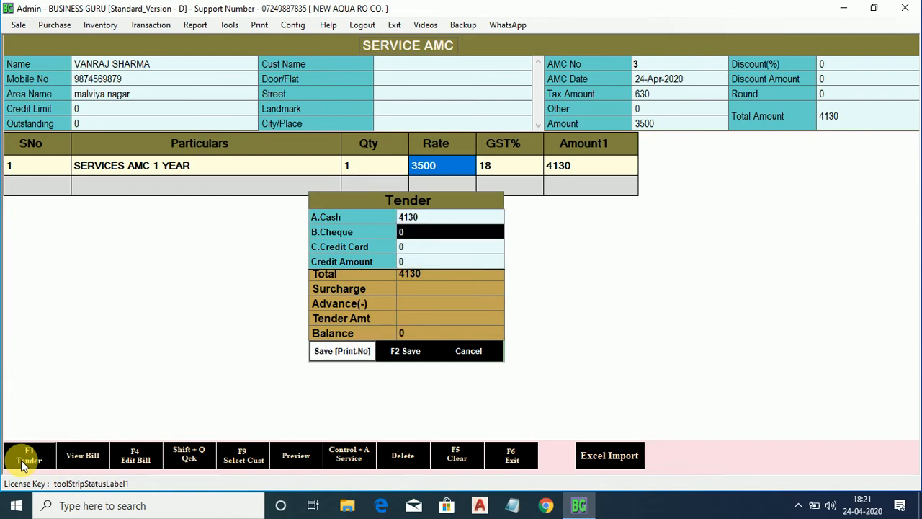
{"action": "key", "text": "F2"}
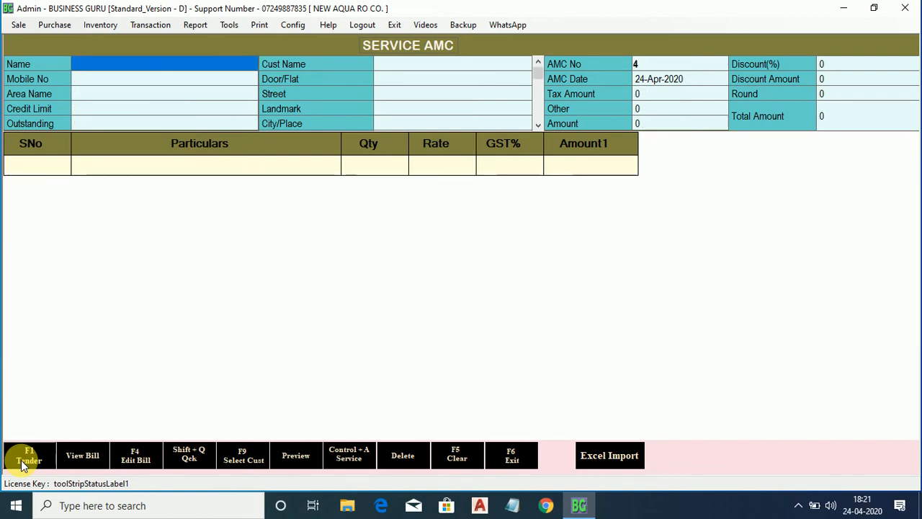
{"action": "left_click", "coordinate": [512, 456]}
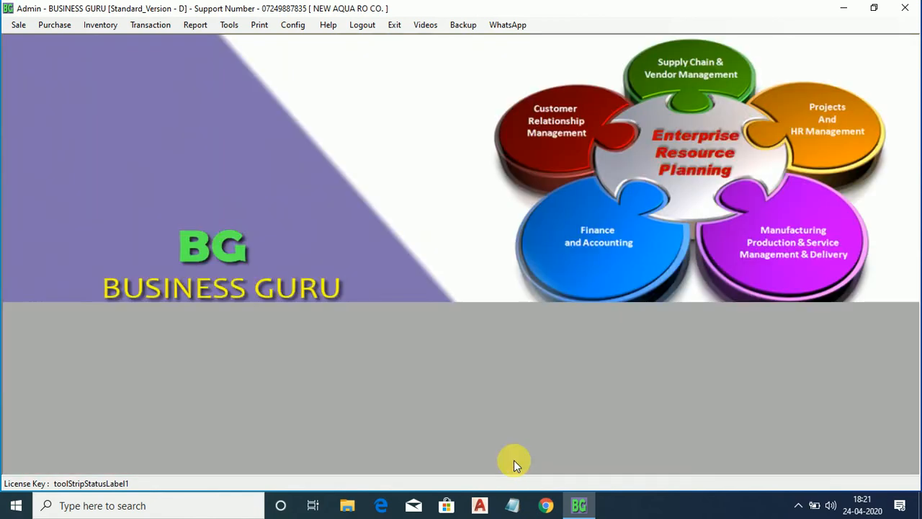
Restart Business Guru from the desktop icon and log in as Admin.
{"action": "left_click", "coordinate": [904, 8]}
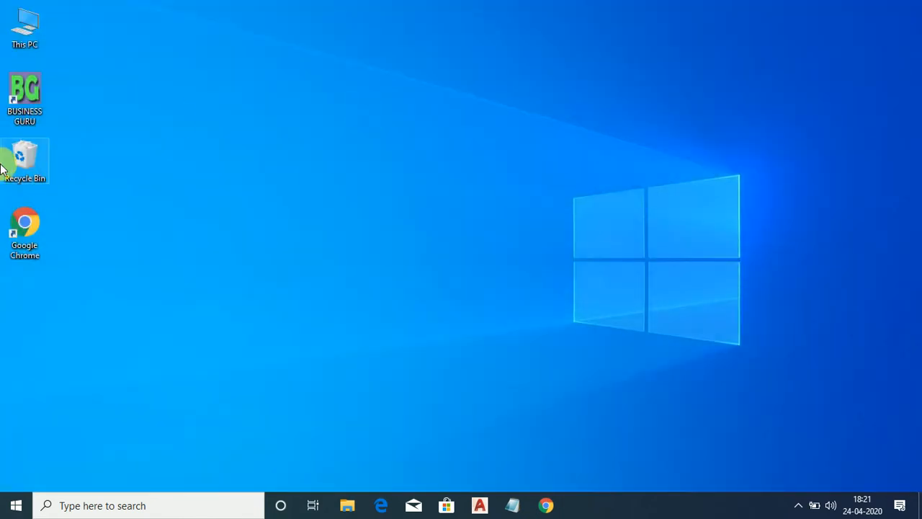
{"action": "double_click", "coordinate": [18, 98]}
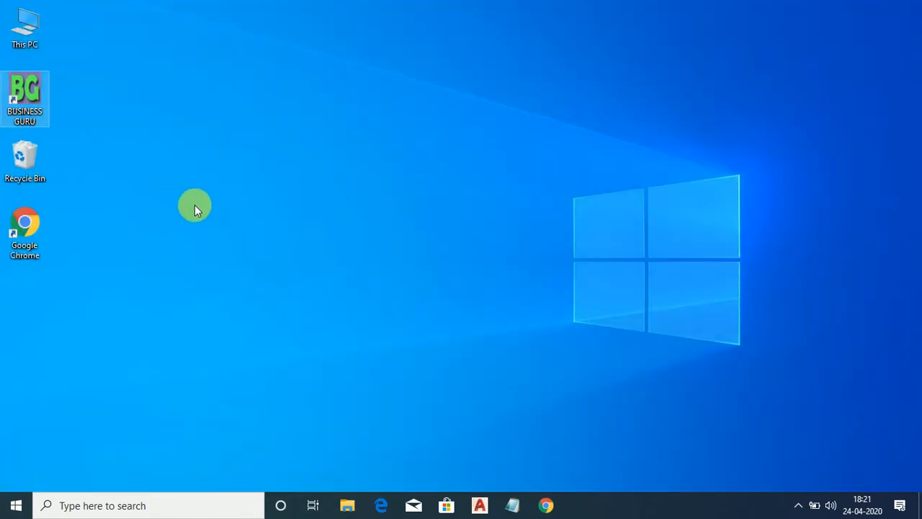
{"action": "left_click", "coordinate": [430, 271]}
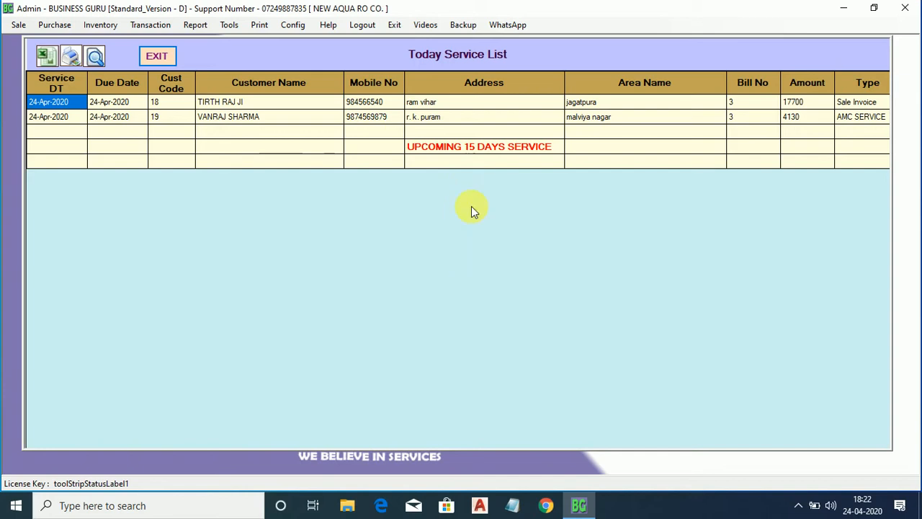
Exit the Today Service List and bring up the Sale menu.
{"action": "left_click", "coordinate": [157, 57]}
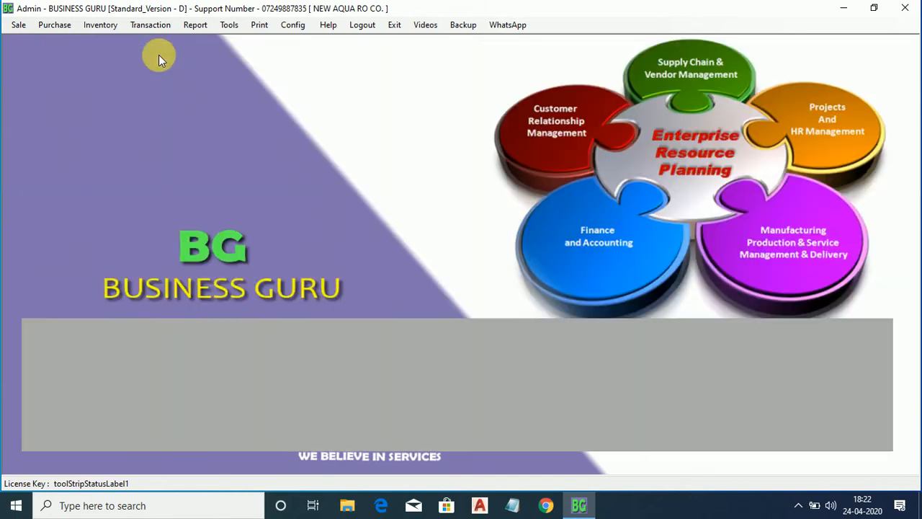
{"action": "left_click", "coordinate": [20, 25]}
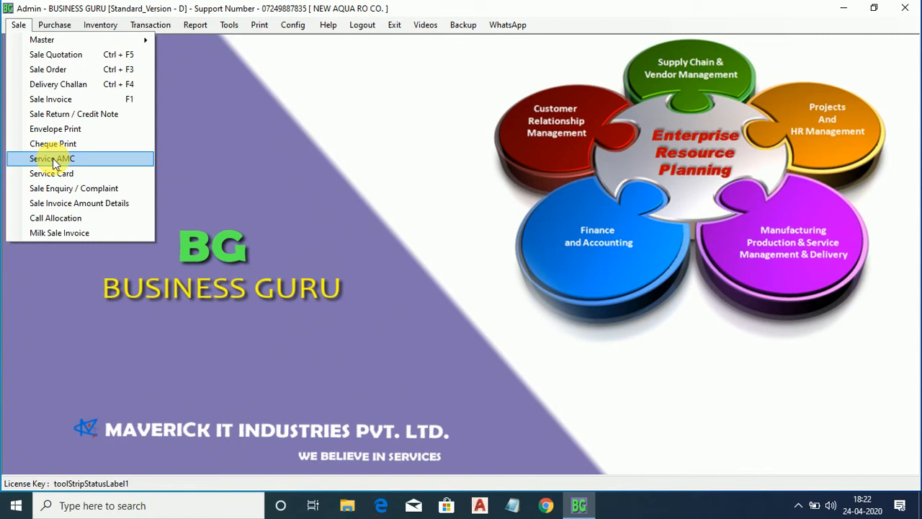
Start a blank Service Card, number 4 dated 24-Apr-2020.
{"action": "left_click", "coordinate": [53, 173]}
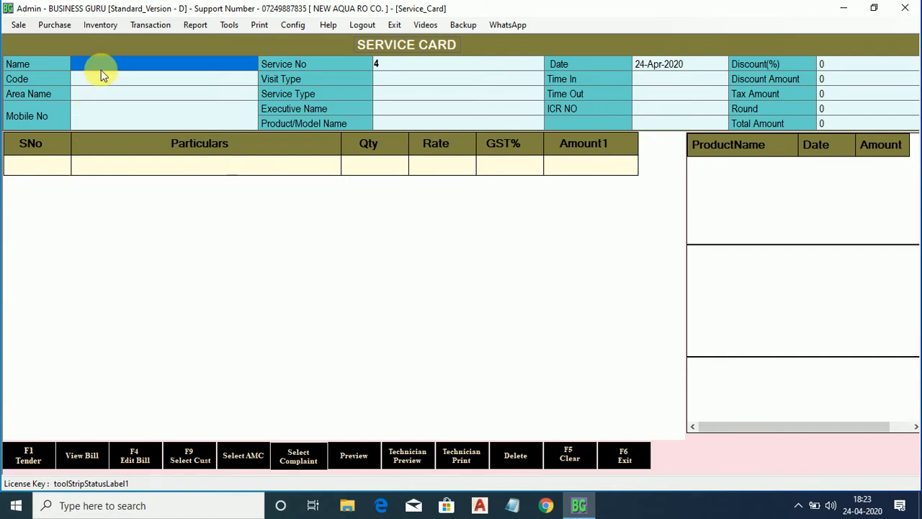
Load the 24-Apr-2020 AMC service as a FREE, IN AMC visit and assign the executive.
{"action": "left_click", "coordinate": [252, 453]}
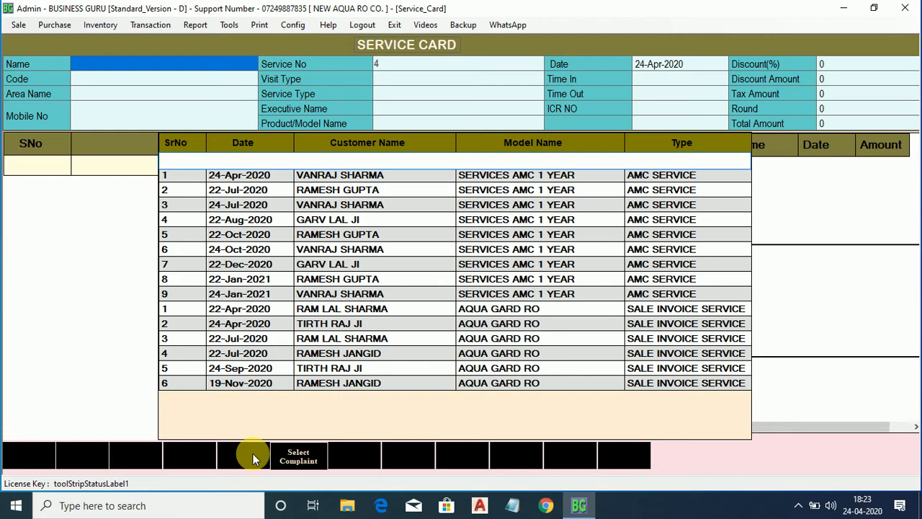
{"action": "key", "text": "Down"}
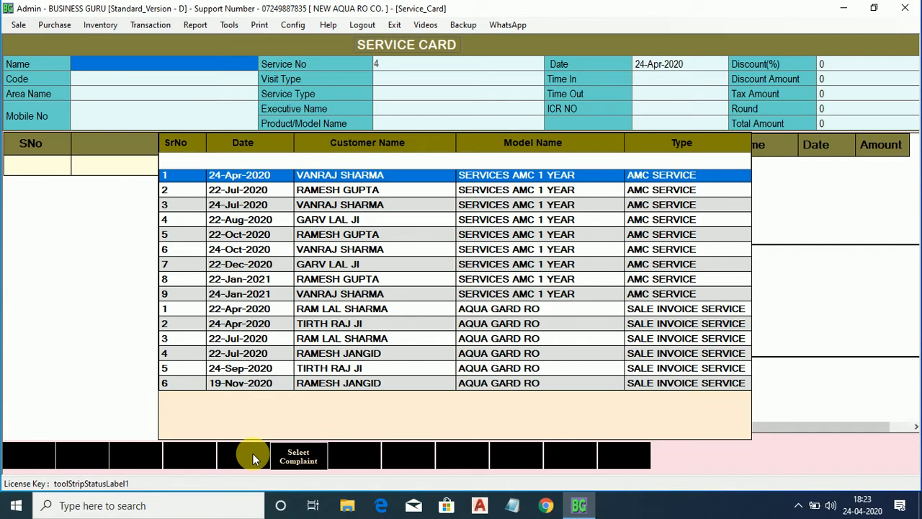
{"action": "key", "text": "Return"}
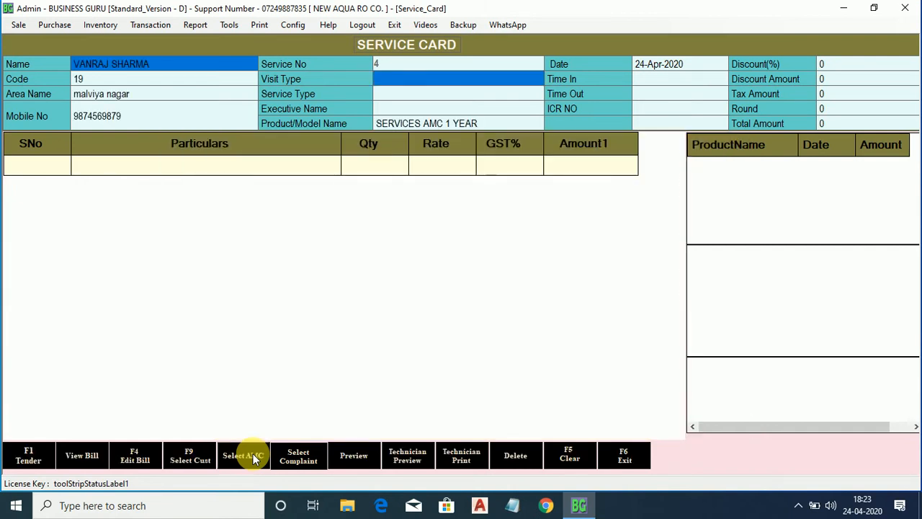
{"action": "key", "text": "Return"}
{"action": "key", "text": "Down"}
{"action": "key", "text": "Return"}
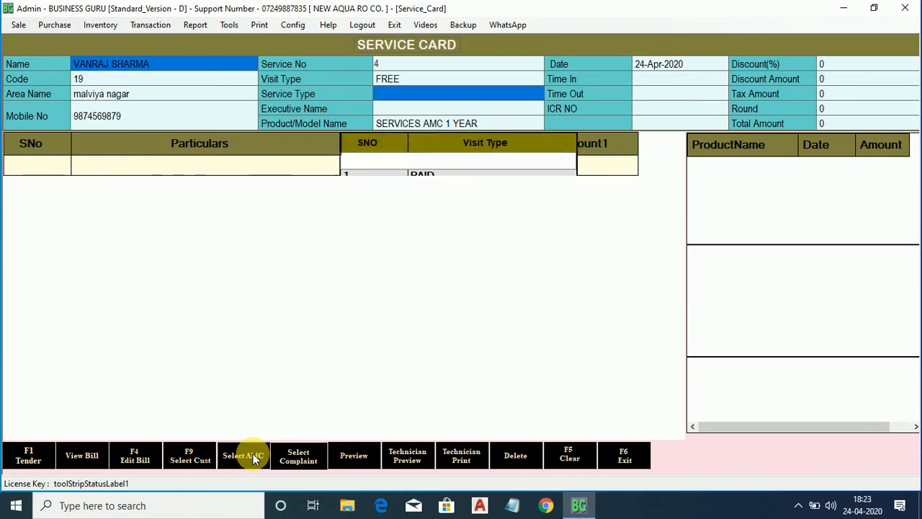
{"action": "key", "text": "Return"}
{"action": "key", "text": "Down"}
{"action": "key", "text": "Down"}
{"action": "key", "text": "Down"}
{"action": "key", "text": "Return"}
{"action": "key", "text": "Return"}
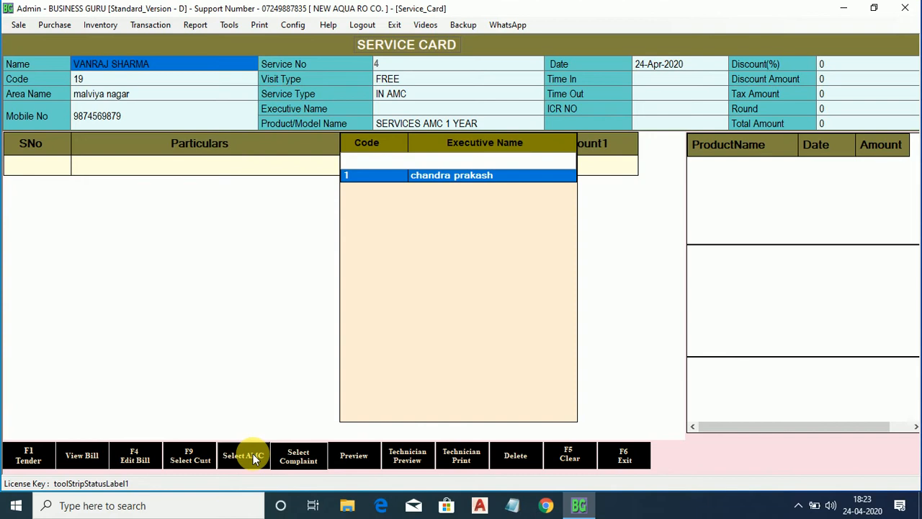
{"action": "key", "text": "Return"}
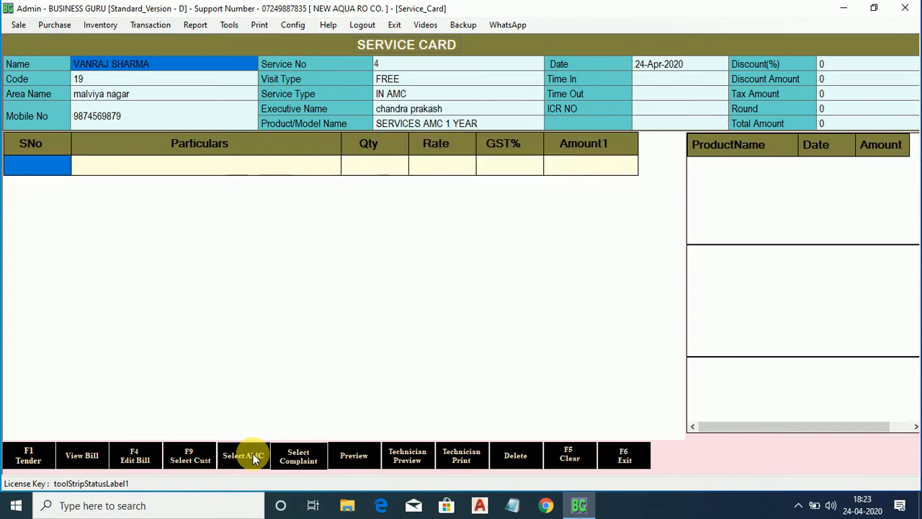
{"action": "key", "text": "Return"}
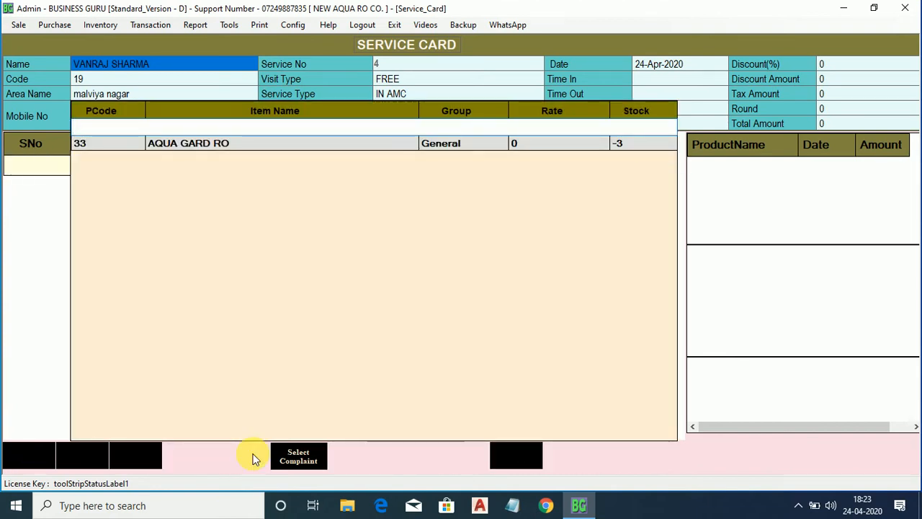
Add 2 PP FILTER at 150 plus 18% GST, totalling 354, and go to tender.
{"action": "type", "text": "PP"}
{"action": "key", "text": "Down"}
{"action": "key", "text": "Return"}
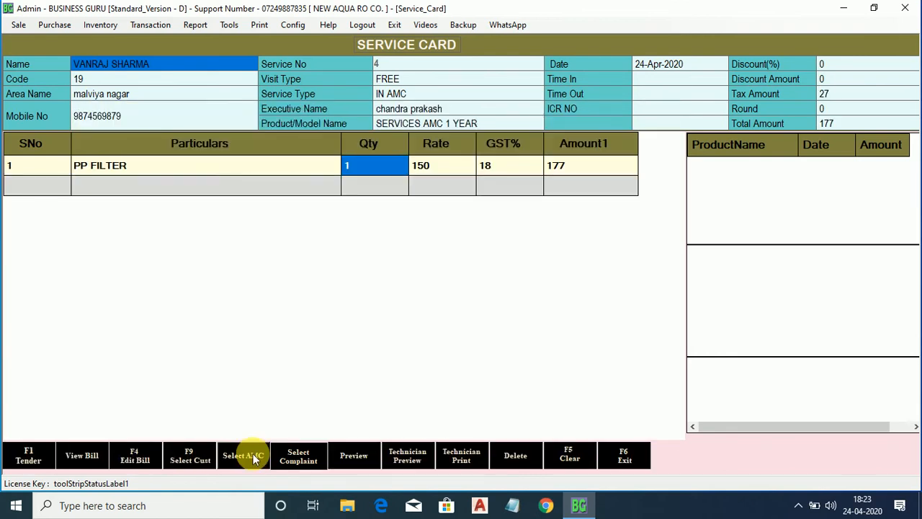
{"action": "type", "text": "2"}
{"action": "key", "text": "Return"}
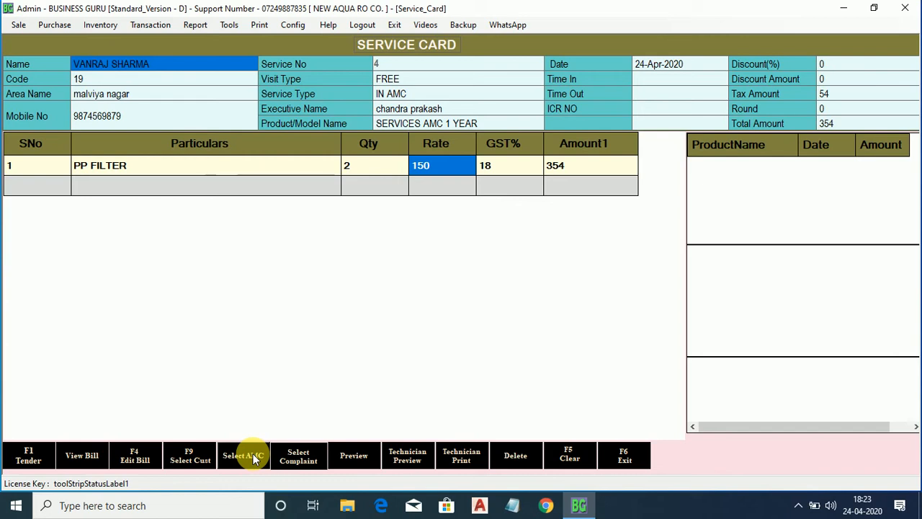
{"action": "left_click", "coordinate": [30, 455]}
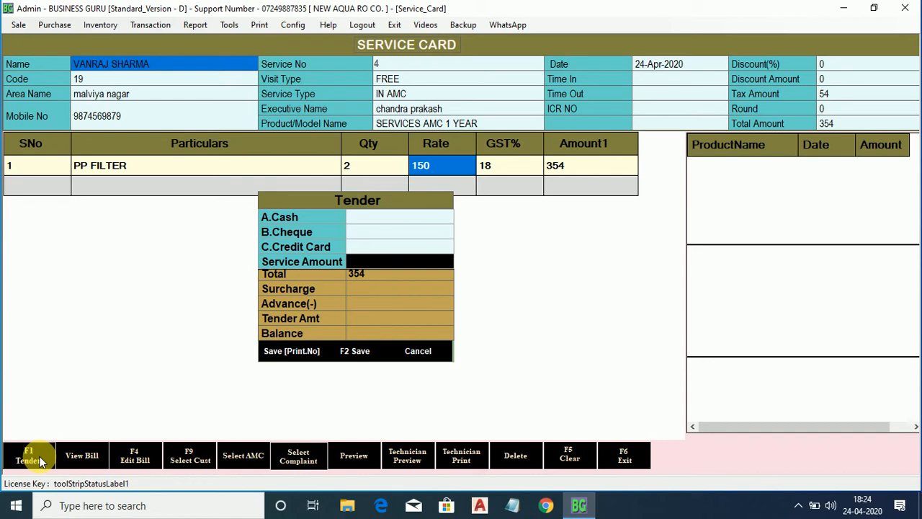
Record 354 as the service amount and save service card 4 without printing.
{"action": "key", "text": "Return"}
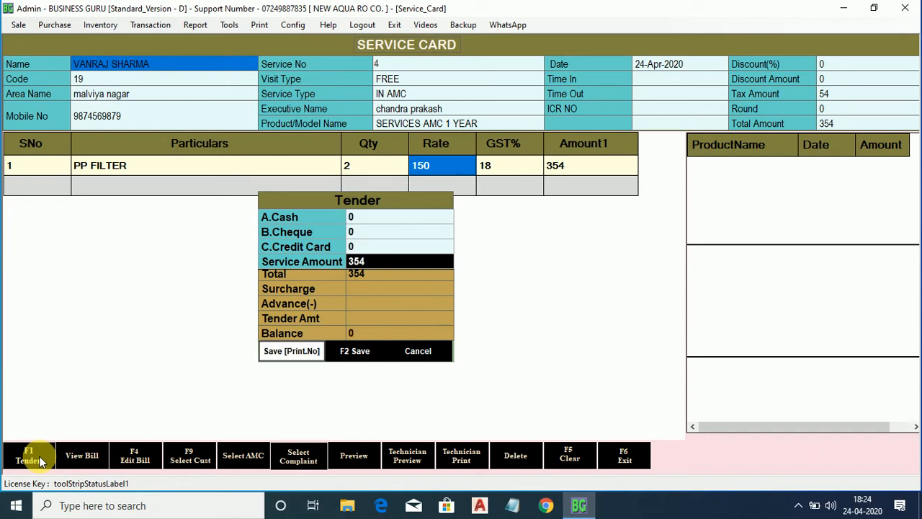
{"action": "key", "text": "Tab"}
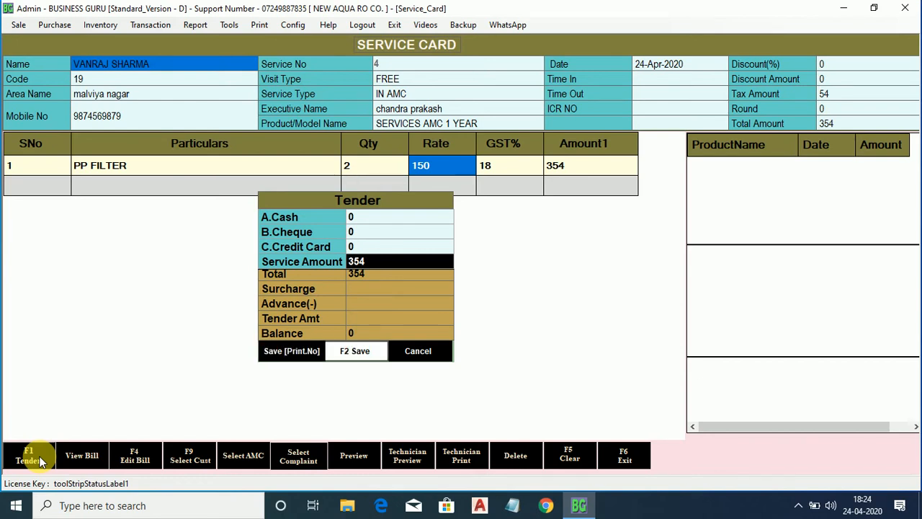
{"action": "key", "text": "Return"}
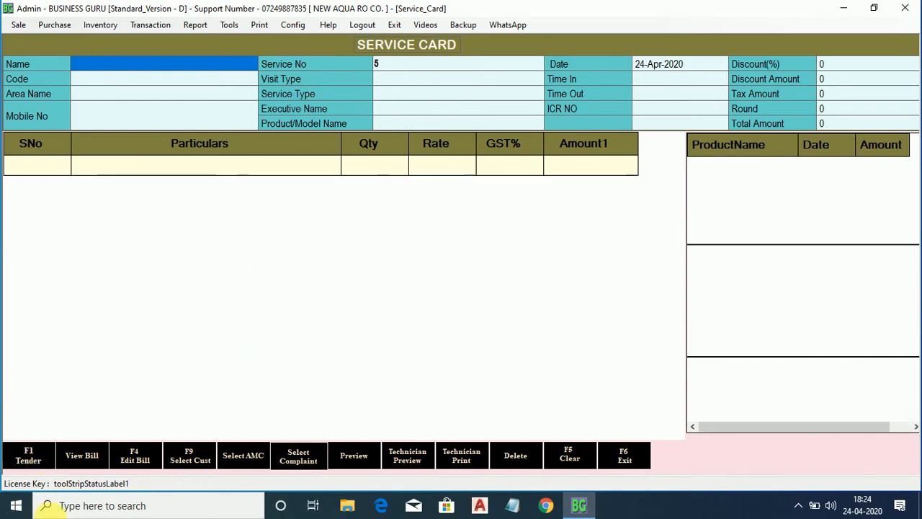
Reopen bill 4 from the list of saved service card bills.
{"action": "left_click", "coordinate": [132, 454]}
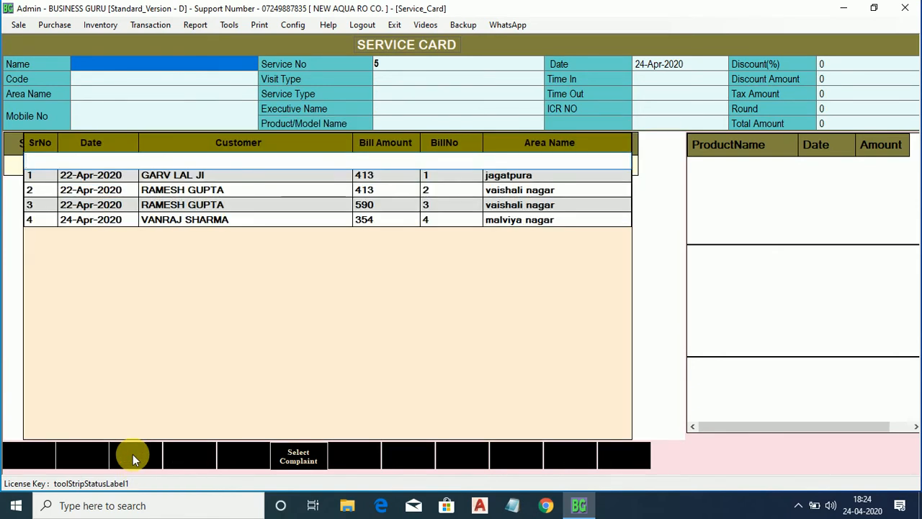
{"action": "key", "text": "Down"}
{"action": "key", "text": "Down"}
{"action": "key", "text": "Down"}
{"action": "key", "text": "Down"}
{"action": "key", "text": "Return"}
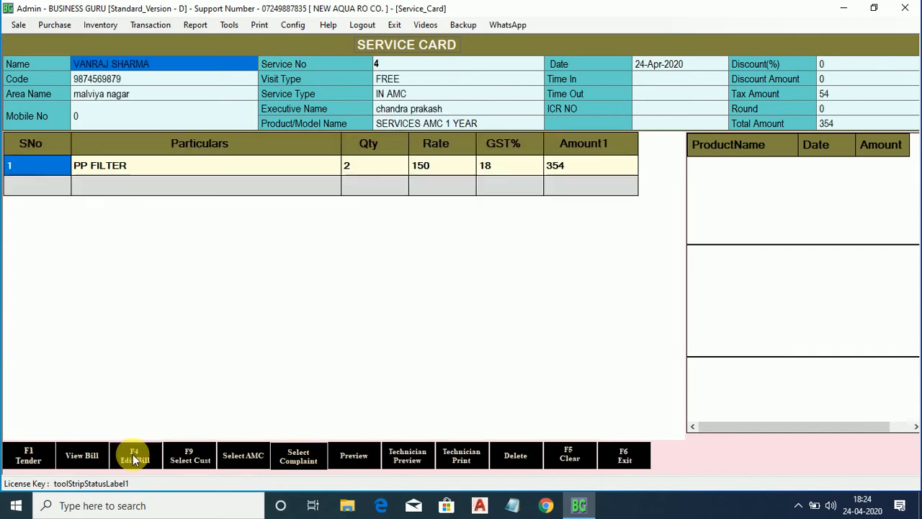
Preview the printable service card showing the FREE PP FILTER visit at 354.00, then close it.
{"action": "left_click", "coordinate": [366, 460]}
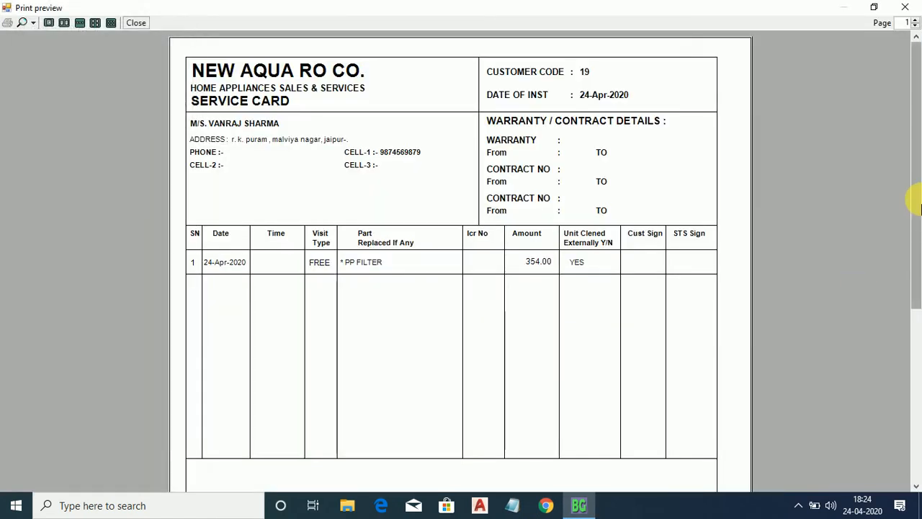
{"action": "left_click_drag", "start_coordinate": [915, 199], "coordinate": [918, 219]}
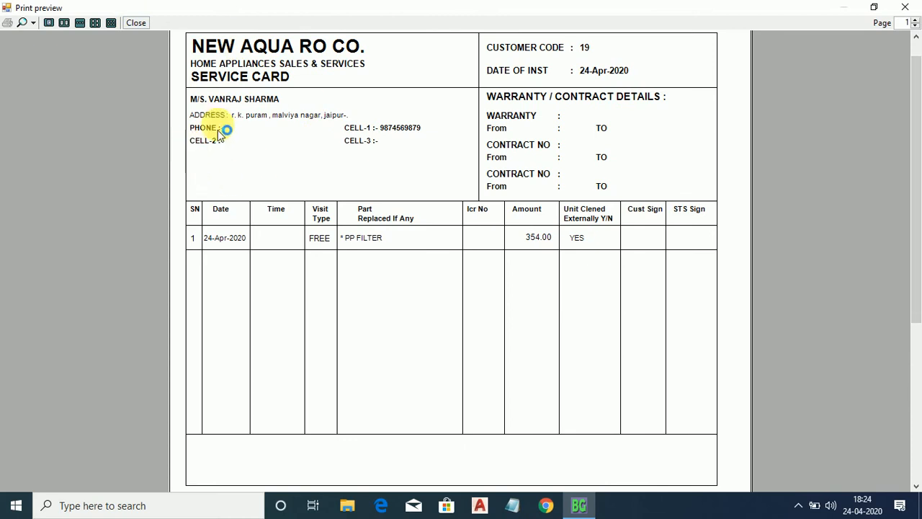
{"action": "left_click_drag", "start_coordinate": [919, 142], "coordinate": [920, 195]}
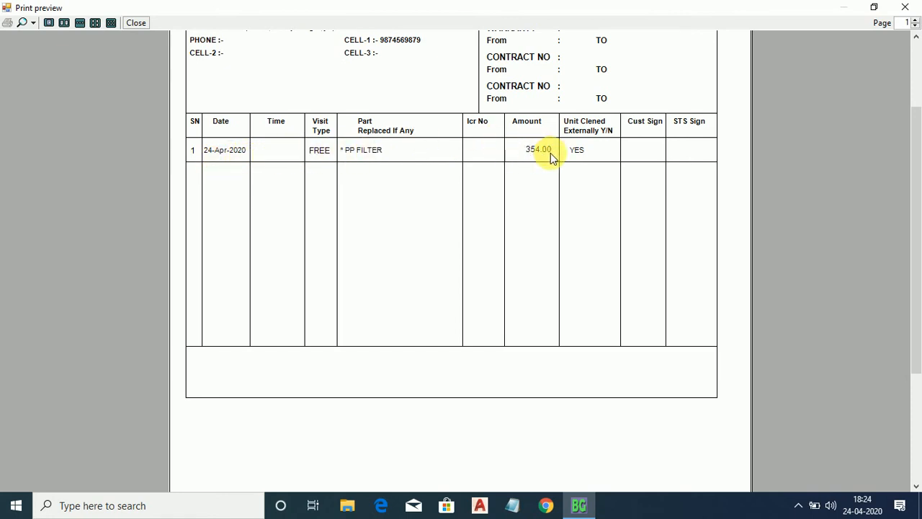
{"action": "left_click", "coordinate": [131, 22]}
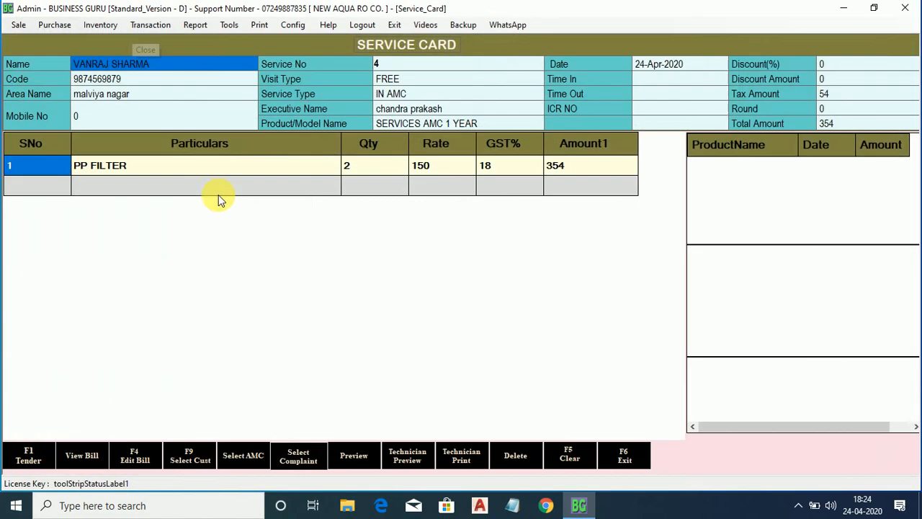
Close service card 4 and start a fresh Service Card.
{"action": "left_click", "coordinate": [621, 443]}
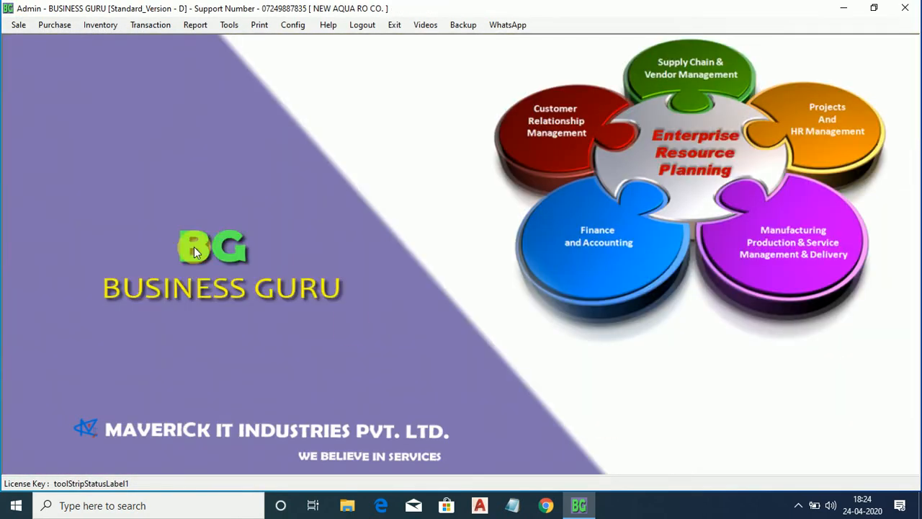
{"action": "left_click", "coordinate": [17, 25]}
{"action": "left_click", "coordinate": [36, 174]}
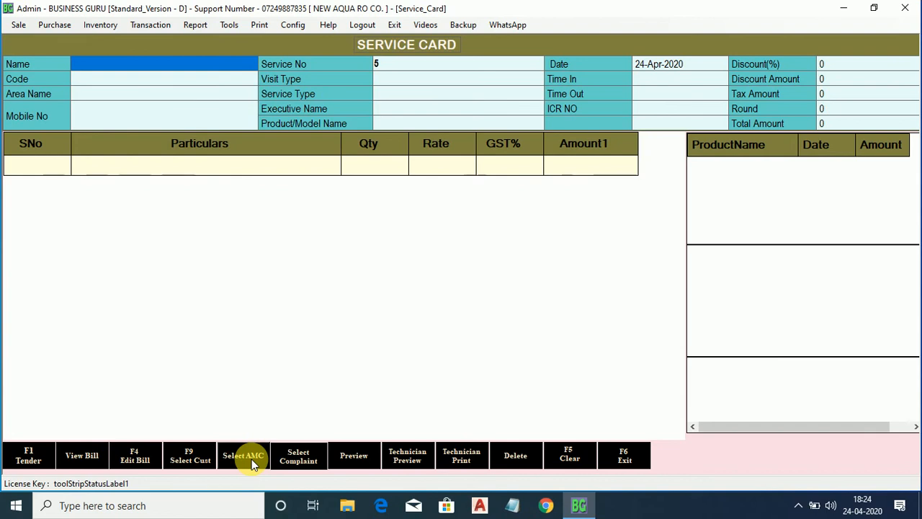
Check the customer's remaining AMC visits (24-Jul-2020, 24-Oct-2020, 24-Jan-2021), then exit the form.
{"action": "left_click", "coordinate": [251, 459]}
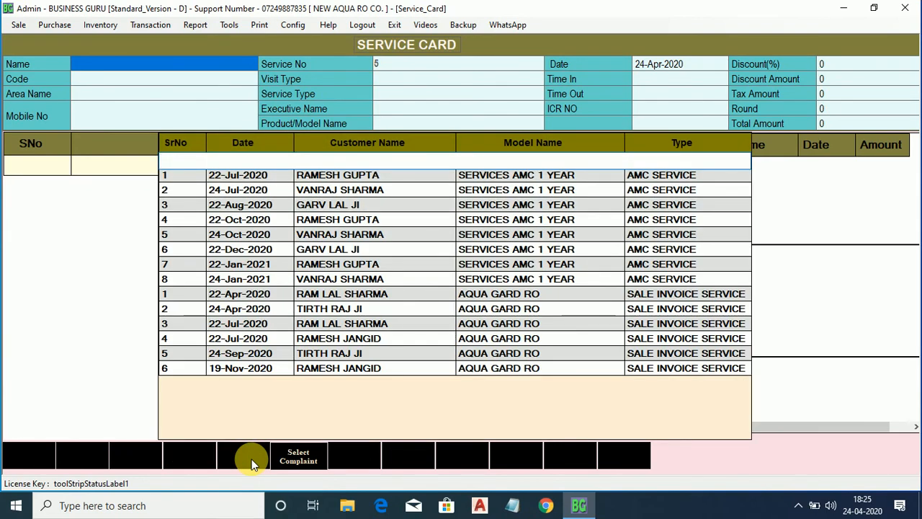
{"action": "type", "text": "VA"}
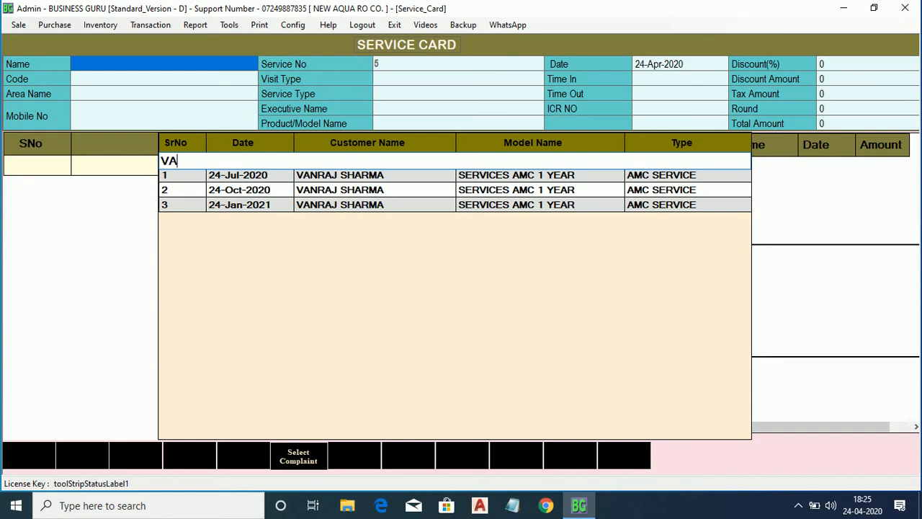
{"action": "key", "text": "BackSpace"}
{"action": "key", "text": "Escape"}
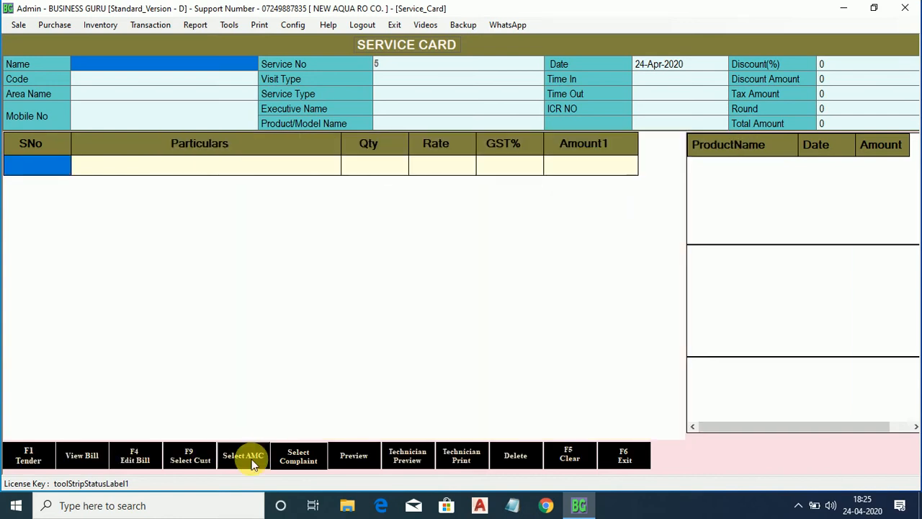
{"action": "left_click", "coordinate": [613, 460]}
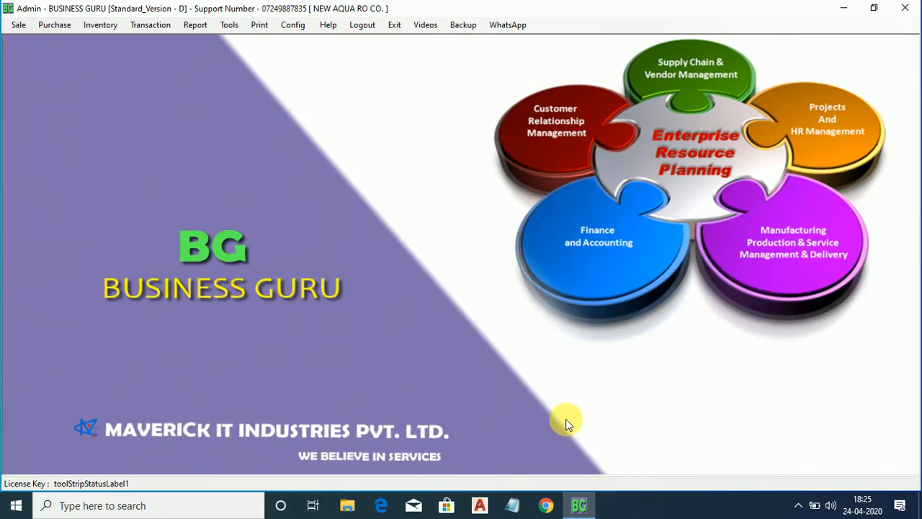
Open Report > Sale Report > Service AMC > Service AMC Item Wise Details Report.
{"action": "left_click", "coordinate": [196, 26]}
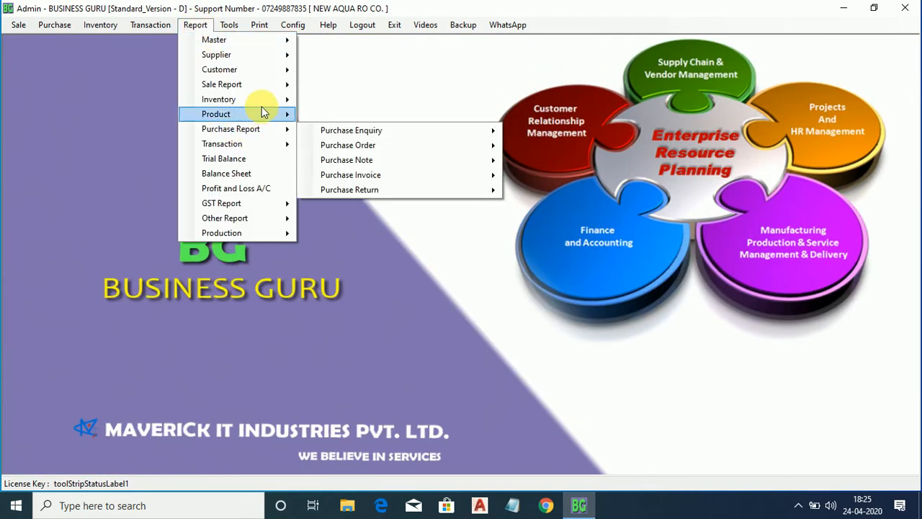
{"action": "mouse_move", "coordinate": [265, 106]}
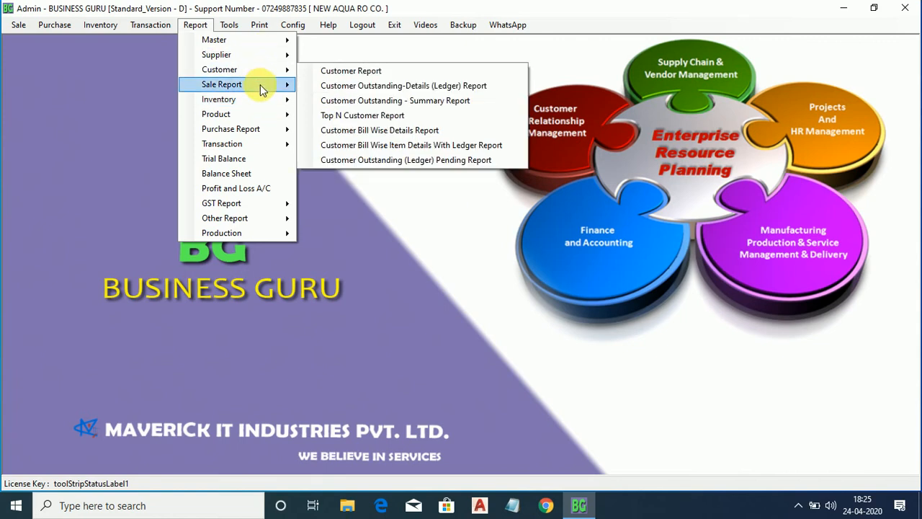
{"action": "mouse_move", "coordinate": [260, 84]}
{"action": "mouse_move", "coordinate": [404, 208]}
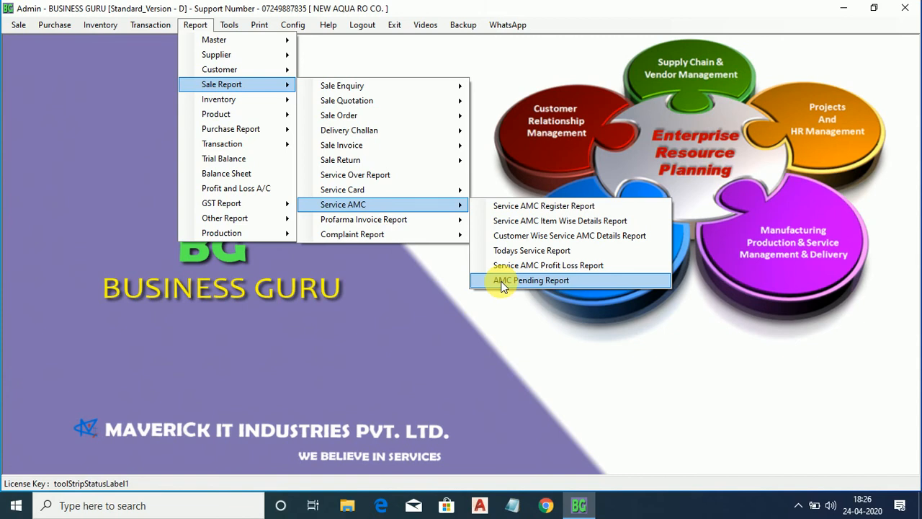
{"action": "left_click", "coordinate": [502, 222]}
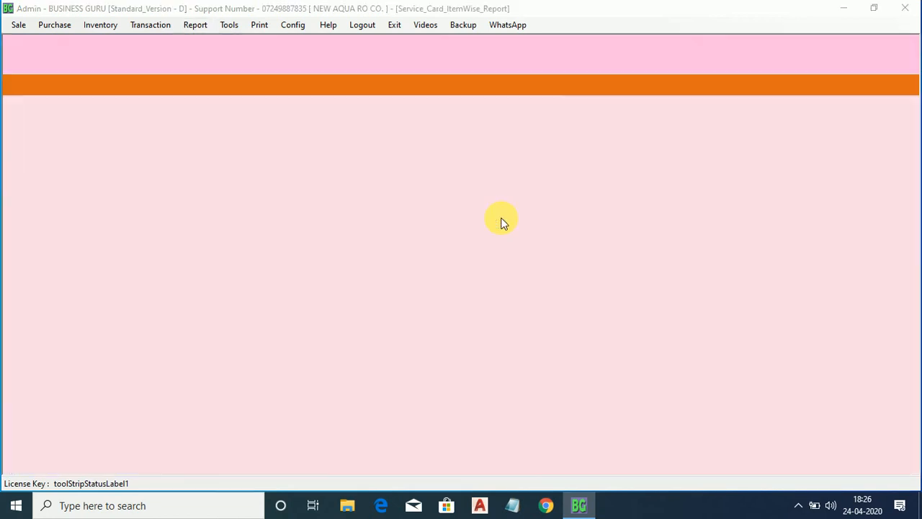
Filter the AMC item report by the customer's name and apply it.
{"action": "left_click", "coordinate": [435, 175]}
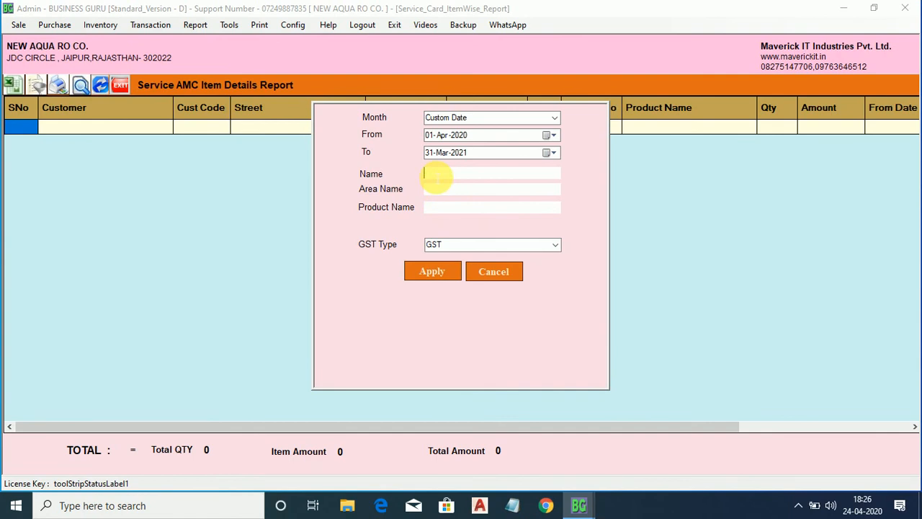
{"action": "type", "text": "va"}
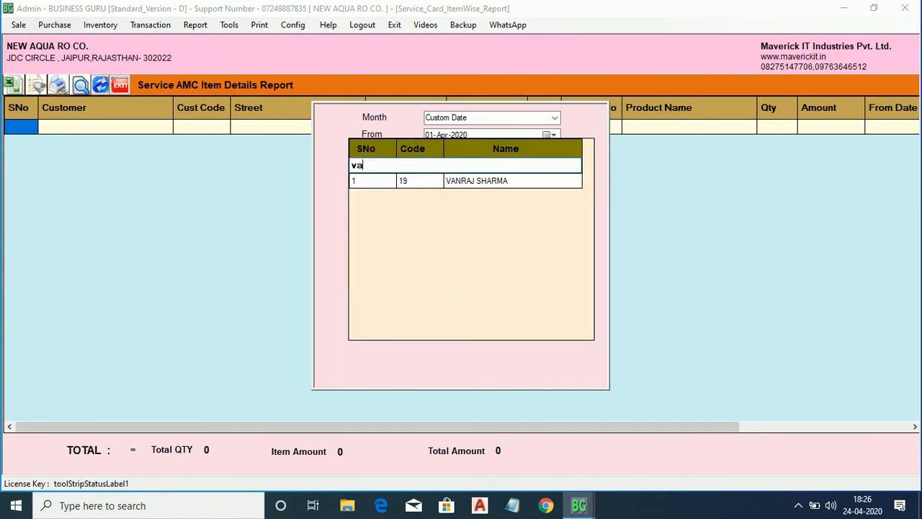
{"action": "key", "text": "Down"}
{"action": "key", "text": "Return"}
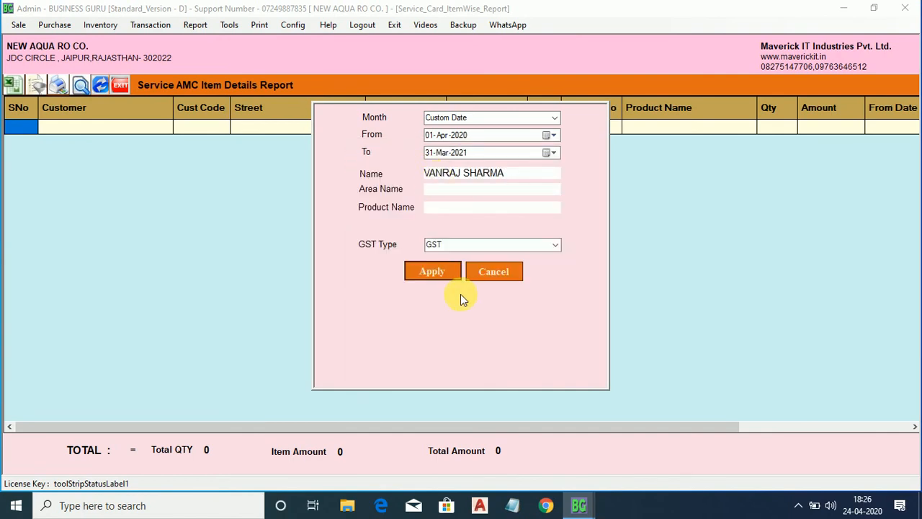
{"action": "left_click", "coordinate": [432, 272]}
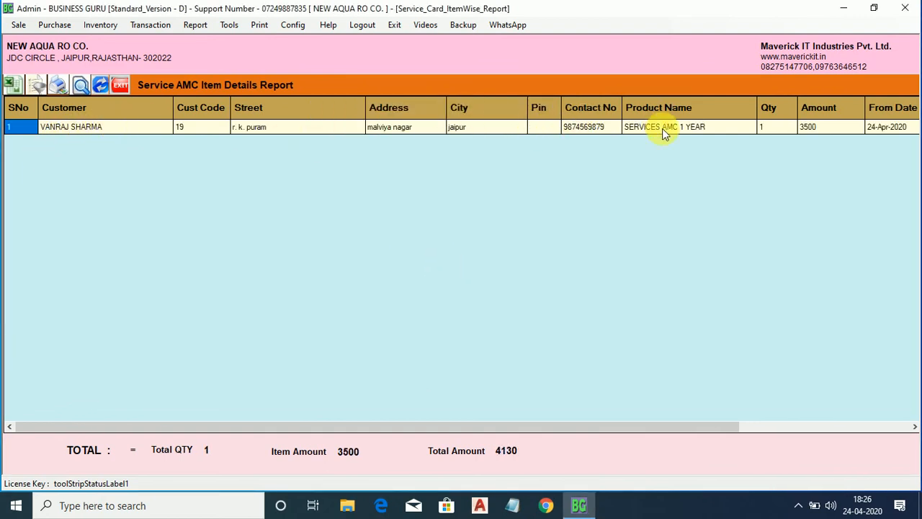
Review the SERVICES AMC 1 YEAR row (24-Apr-2020 to 24-Apr-2021, 4130), then close the report.
{"action": "left_click", "coordinate": [698, 126]}
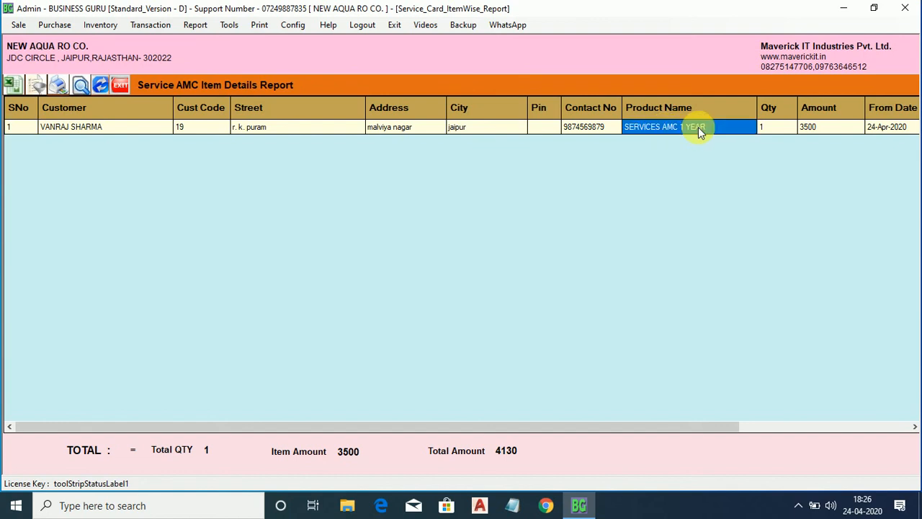
{"action": "key", "text": "Right"}
{"action": "key", "text": "Right"}
{"action": "key", "text": "Right"}
{"action": "key", "text": "Right"}
{"action": "key", "text": "Right"}
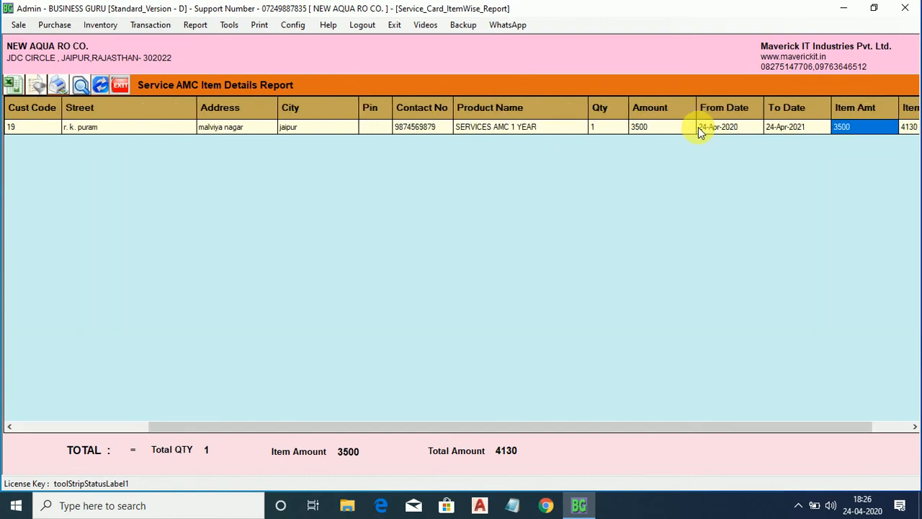
{"action": "key", "text": "Right"}
{"action": "key", "text": "Left"}
{"action": "key", "text": "Left"}
{"action": "key", "text": "Left"}
{"action": "key", "text": "Left"}
{"action": "key", "text": "Left"}
{"action": "key", "text": "Left"}
{"action": "key", "text": "Left"}
{"action": "key", "text": "Left"}
{"action": "key", "text": "Left"}
{"action": "key", "text": "Left"}
{"action": "key", "text": "Left"}
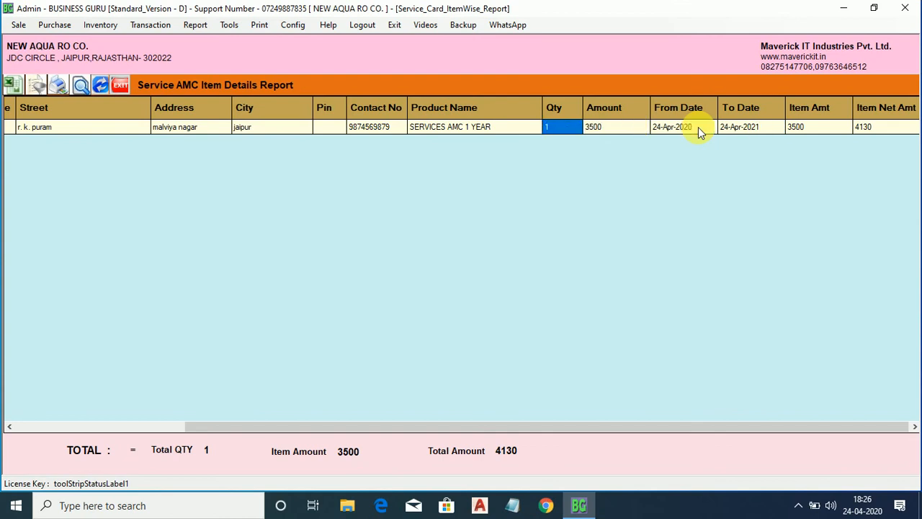
{"action": "key", "text": "Left"}
{"action": "key", "text": "Left"}
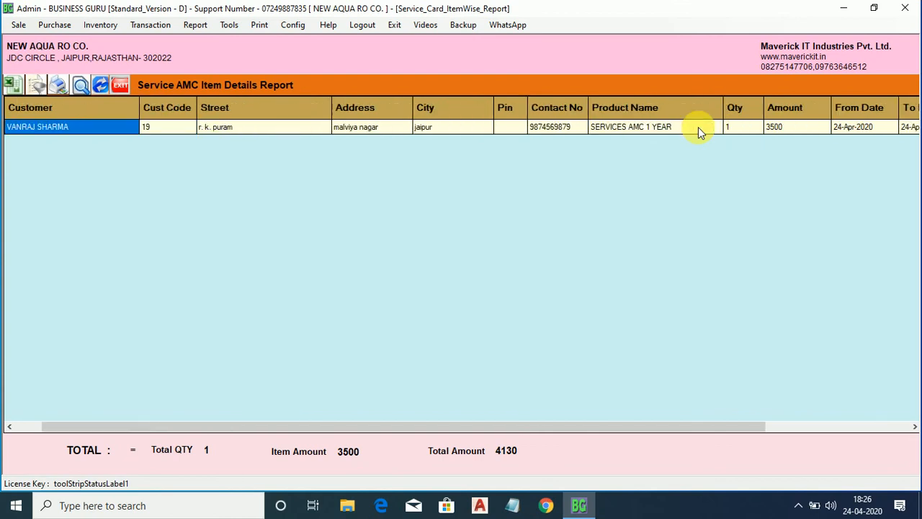
{"action": "key", "text": "Left"}
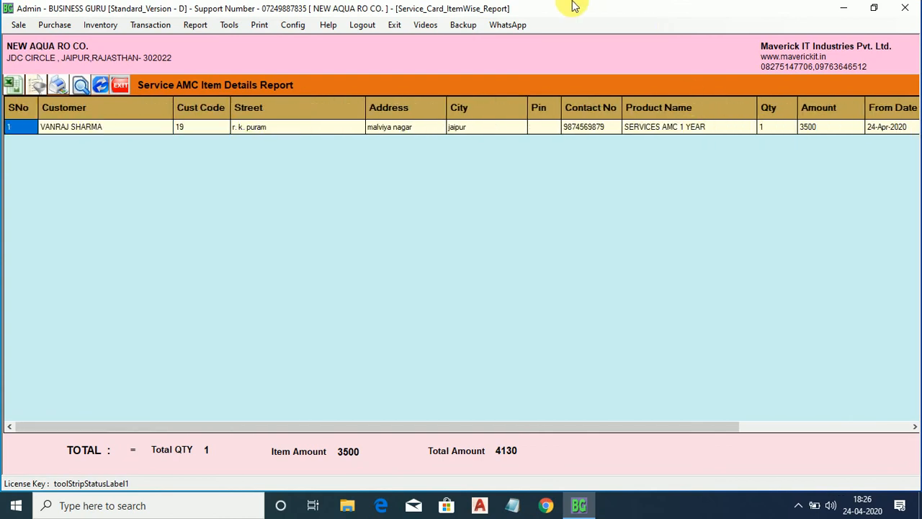
{"action": "left_click", "coordinate": [121, 86]}
Run the Customer Wise Service AMC Details Report filtered to the AMC customer.
{"action": "left_click", "coordinate": [195, 24]}
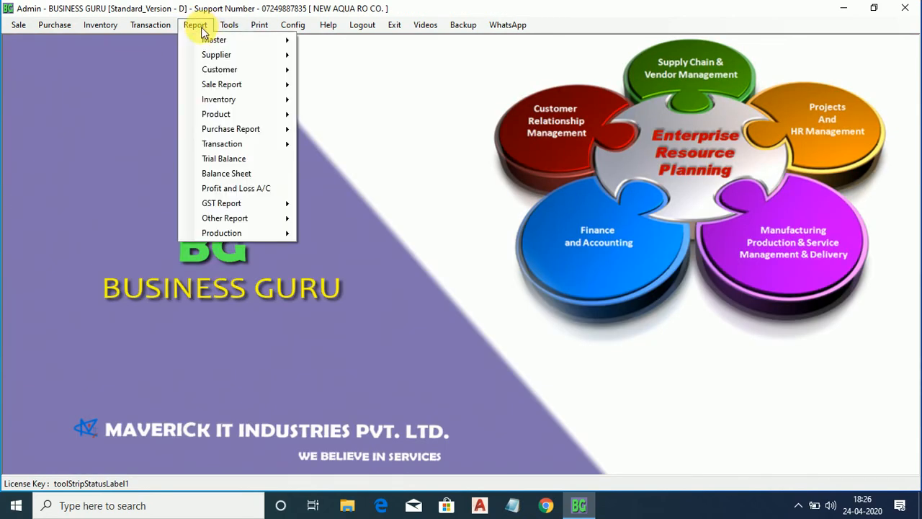
{"action": "left_click", "coordinate": [229, 84]}
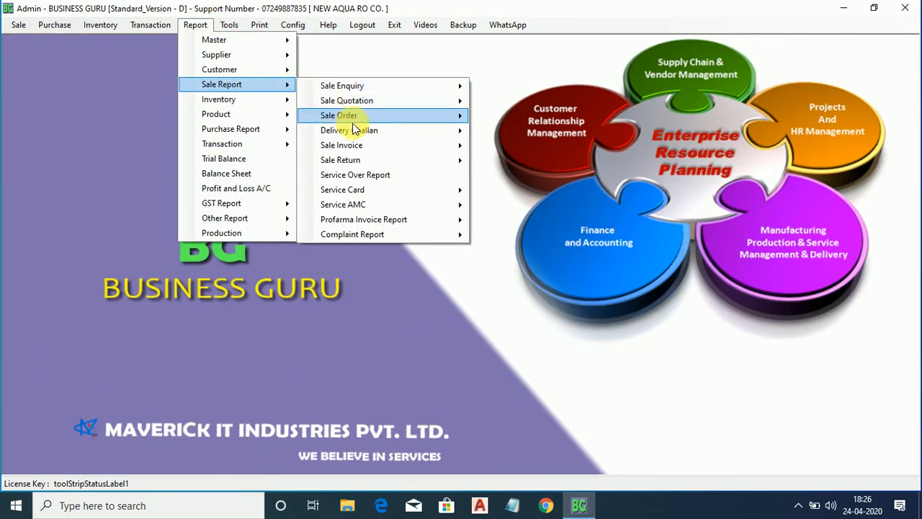
{"action": "mouse_move", "coordinate": [458, 208]}
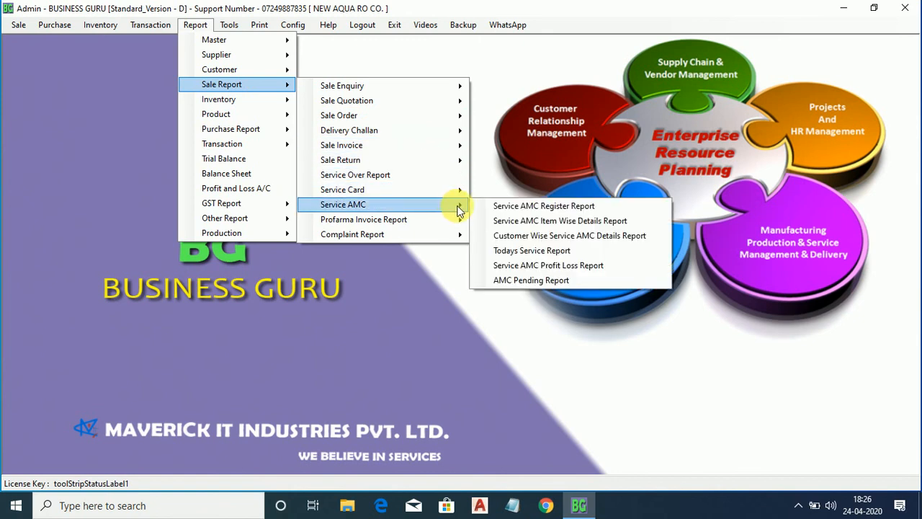
{"action": "left_click", "coordinate": [504, 235]}
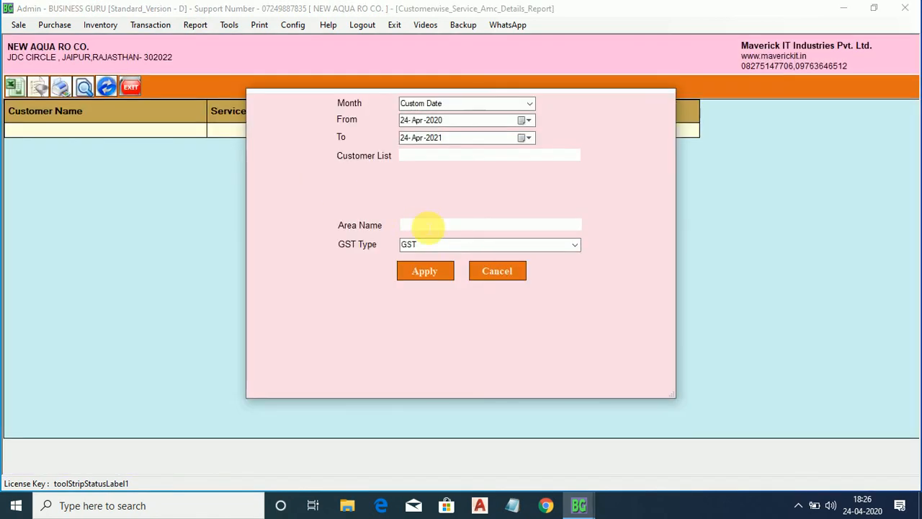
{"action": "left_click", "coordinate": [428, 157]}
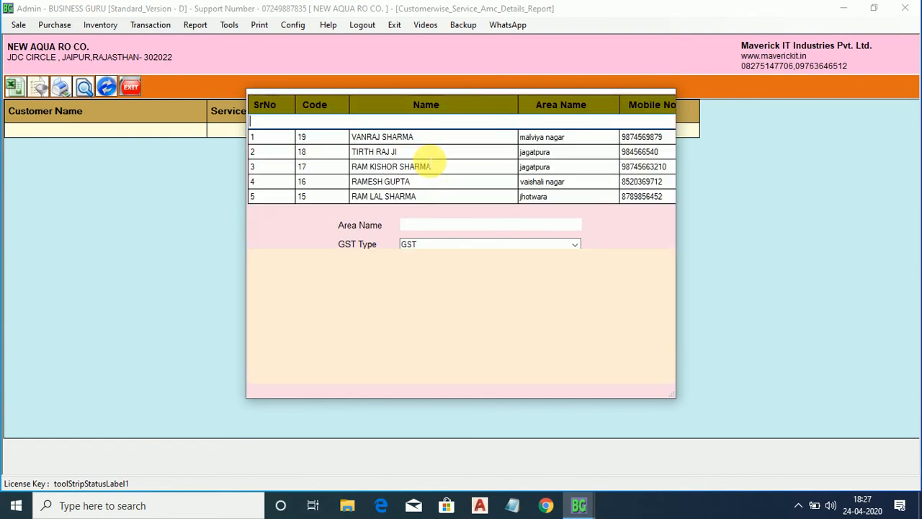
{"action": "type", "text": "va"}
{"action": "key", "text": "Down"}
{"action": "key", "text": "Down"}
{"action": "key", "text": "Up"}
{"action": "key", "text": "Return"}
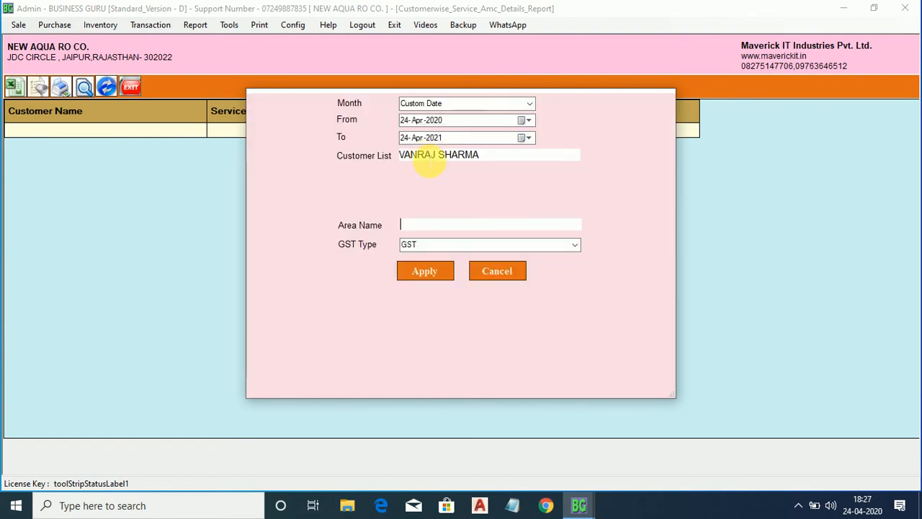
{"action": "left_click", "coordinate": [410, 266]}
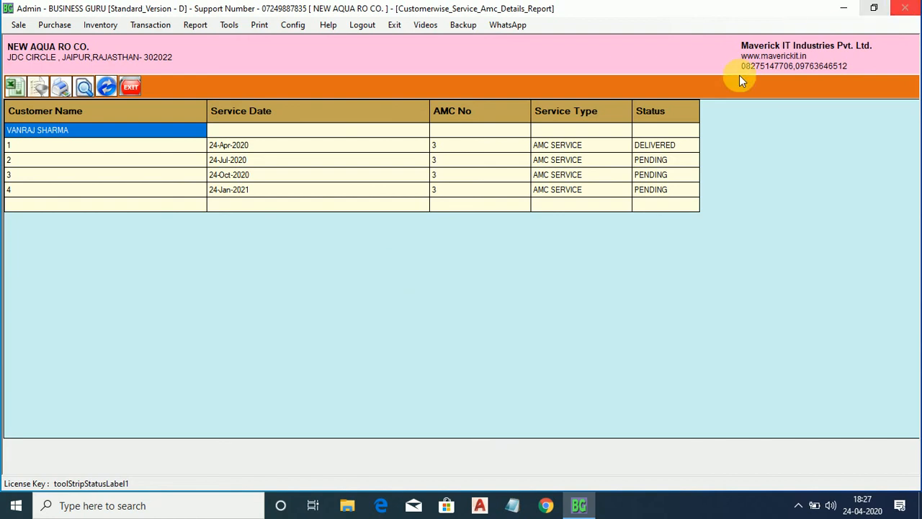
Confirm the 24-Apr-2020 visit is DELIVERED and the three later visits PENDING, then close the report.
{"action": "left_click", "coordinate": [678, 144]}
{"action": "left_click", "coordinate": [679, 160]}
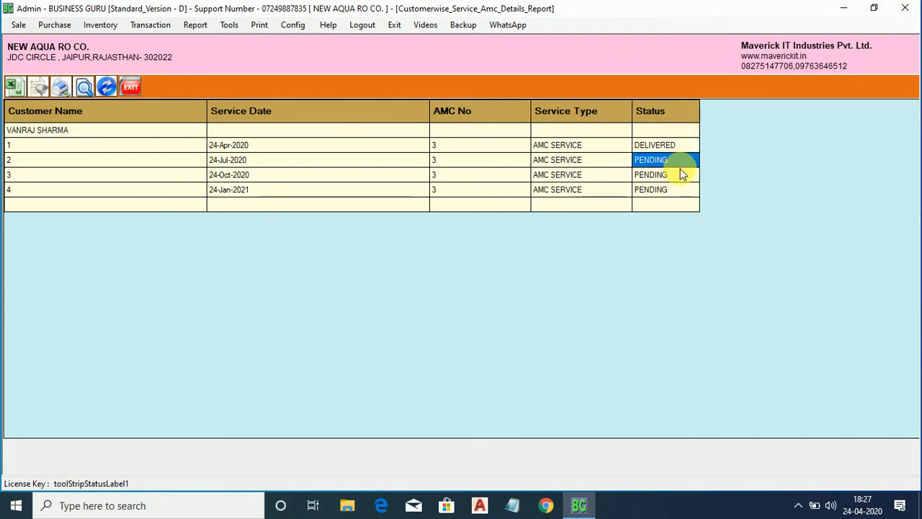
{"action": "left_click", "coordinate": [679, 173]}
{"action": "left_click", "coordinate": [685, 188]}
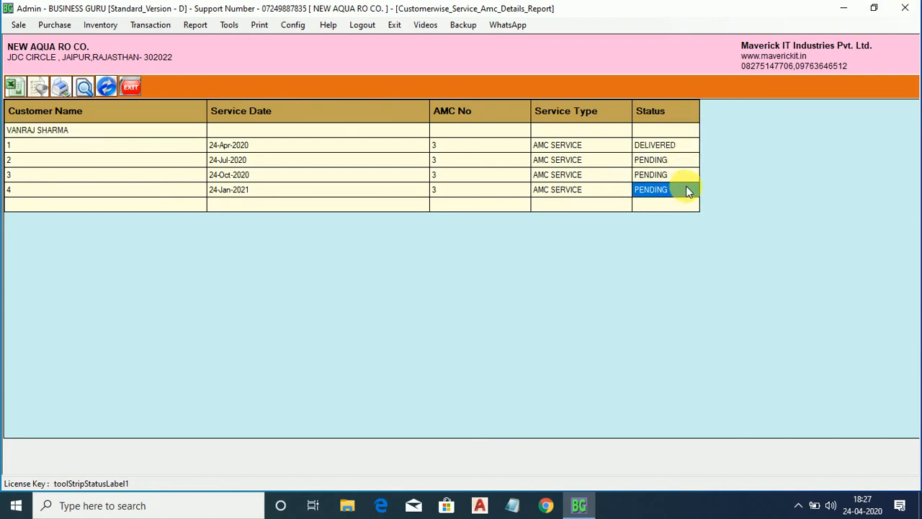
{"action": "left_click", "coordinate": [128, 87]}
{"action": "left_click", "coordinate": [194, 25]}
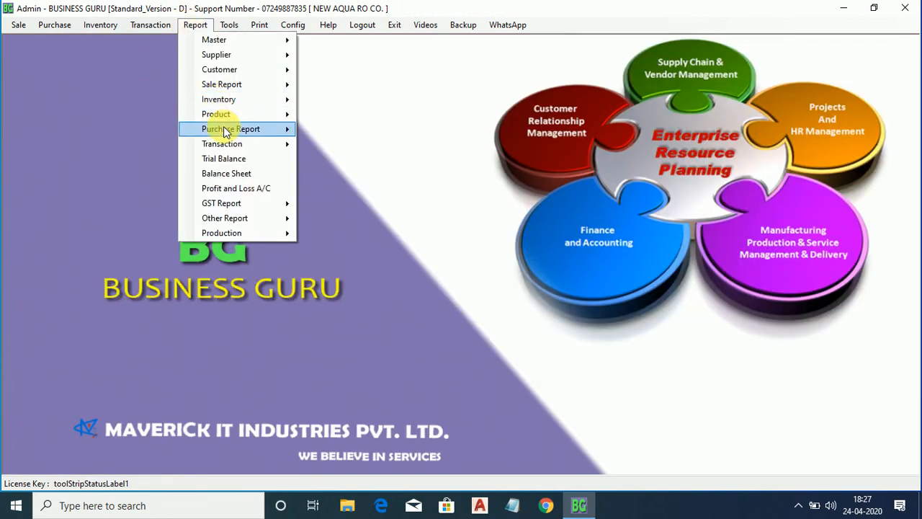
Run the Service AMC Profit Loss Report for the AMC customer.
{"action": "mouse_move", "coordinate": [268, 85]}
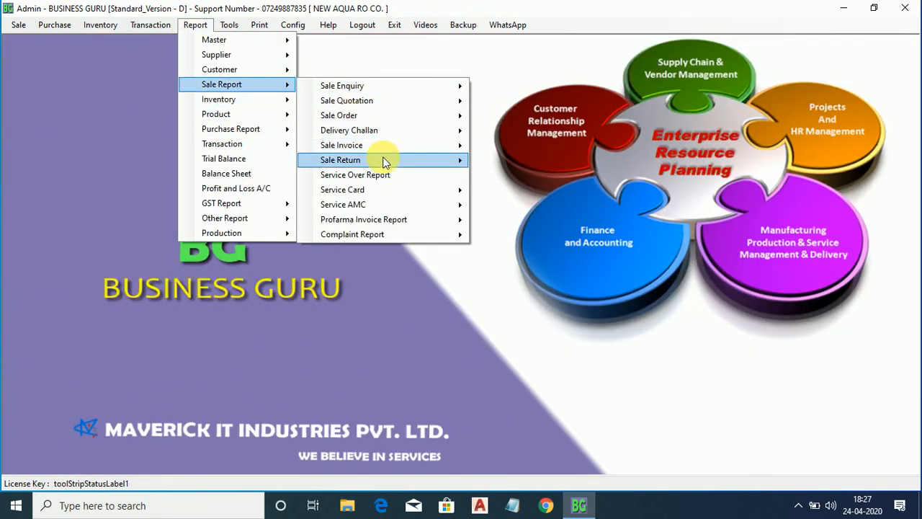
{"action": "mouse_move", "coordinate": [430, 205]}
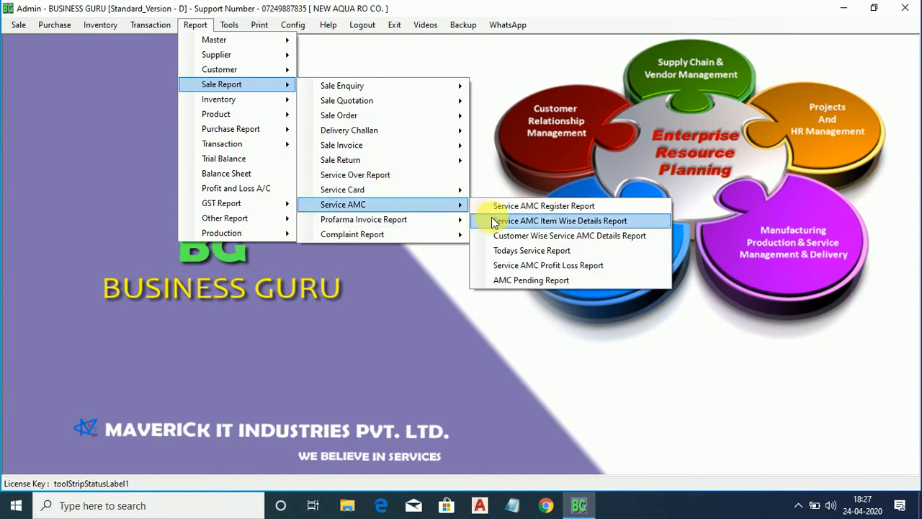
{"action": "left_click", "coordinate": [507, 265]}
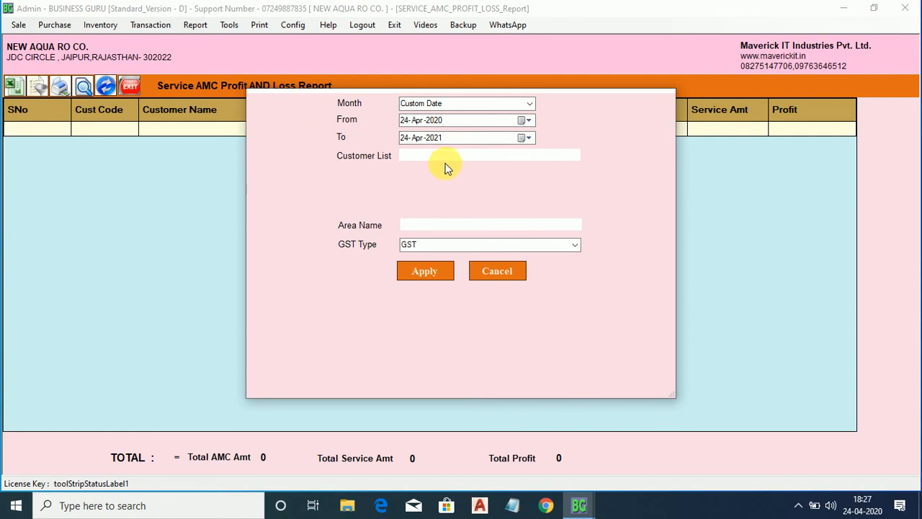
{"action": "key", "text": "Return"}
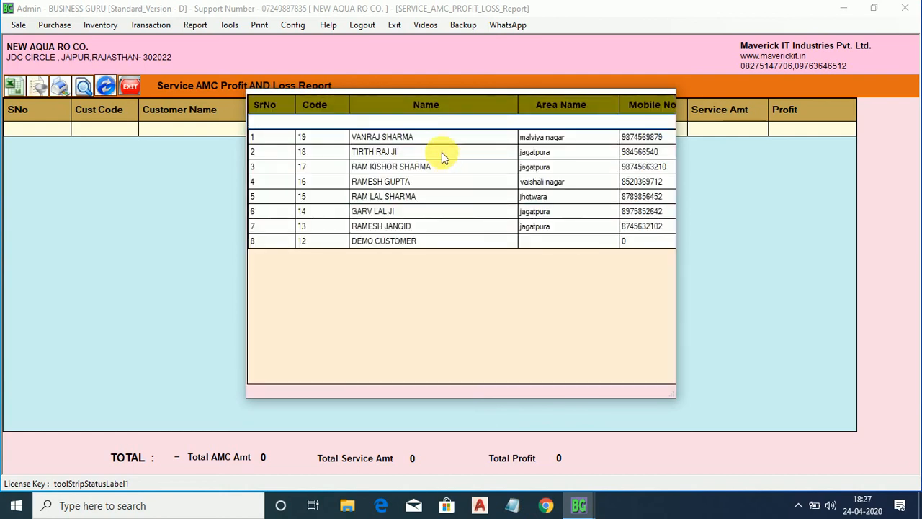
{"action": "key", "text": "Down"}
{"action": "key", "text": "Return"}
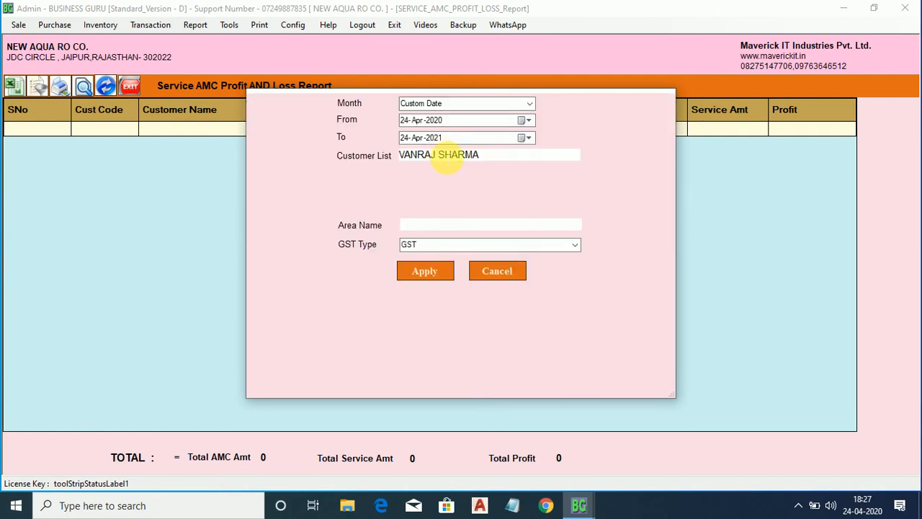
{"action": "left_click", "coordinate": [427, 269]}
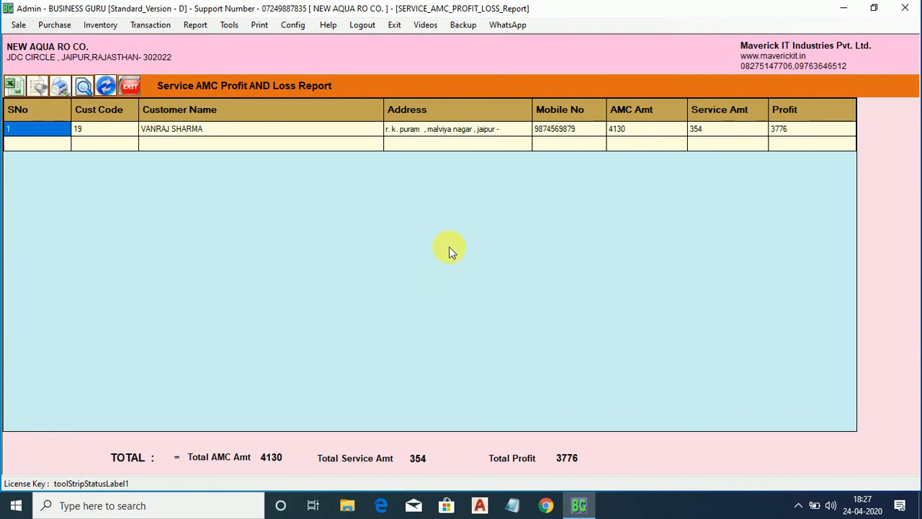
Check the AMC amount 4130, service amount 354 and profit 3776, then close the report.
{"action": "left_click", "coordinate": [635, 129]}
{"action": "left_click", "coordinate": [747, 128]}
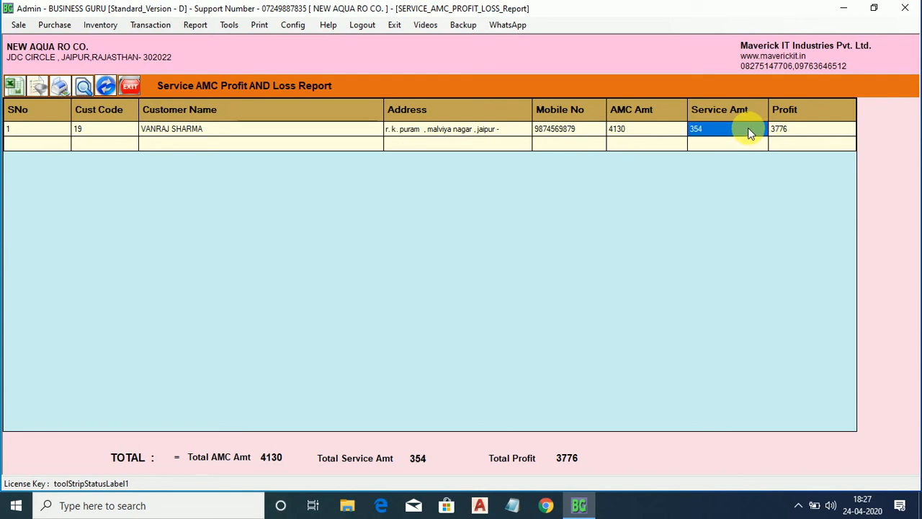
{"action": "left_click", "coordinate": [776, 128]}
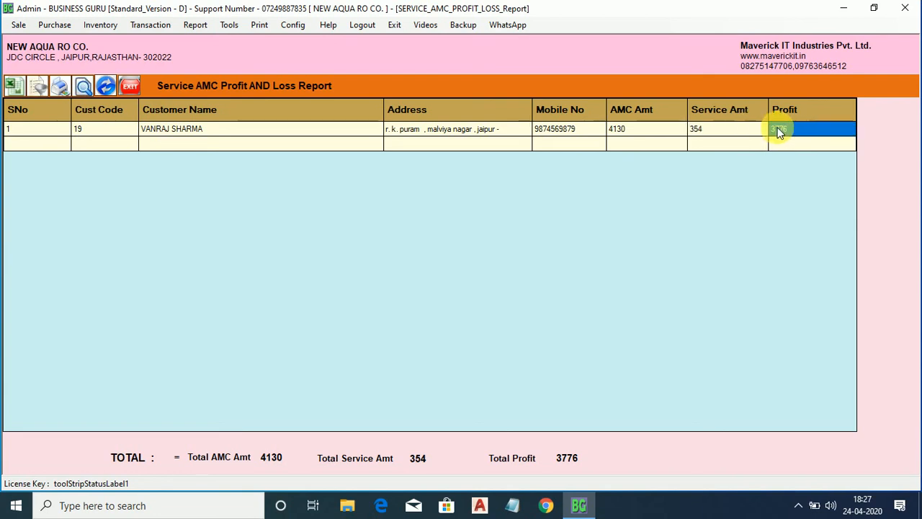
{"action": "left_click", "coordinate": [736, 136]}
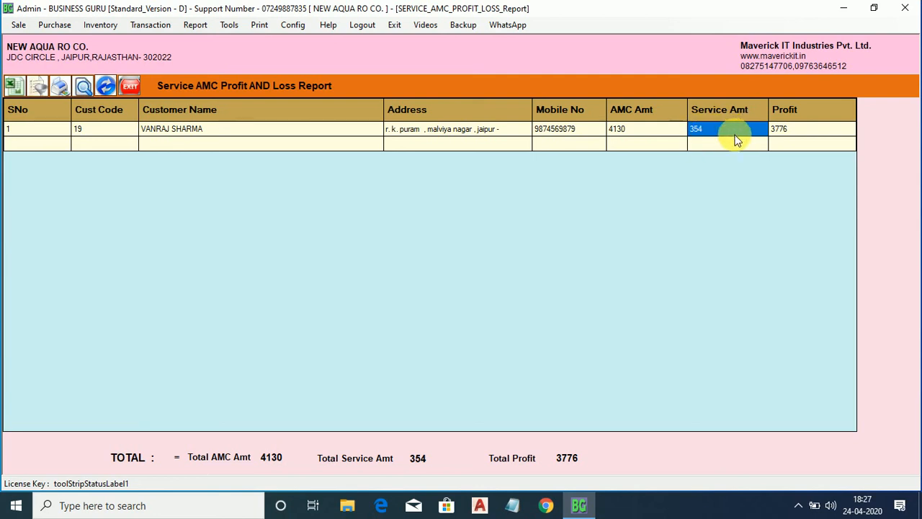
{"action": "left_click", "coordinate": [790, 128]}
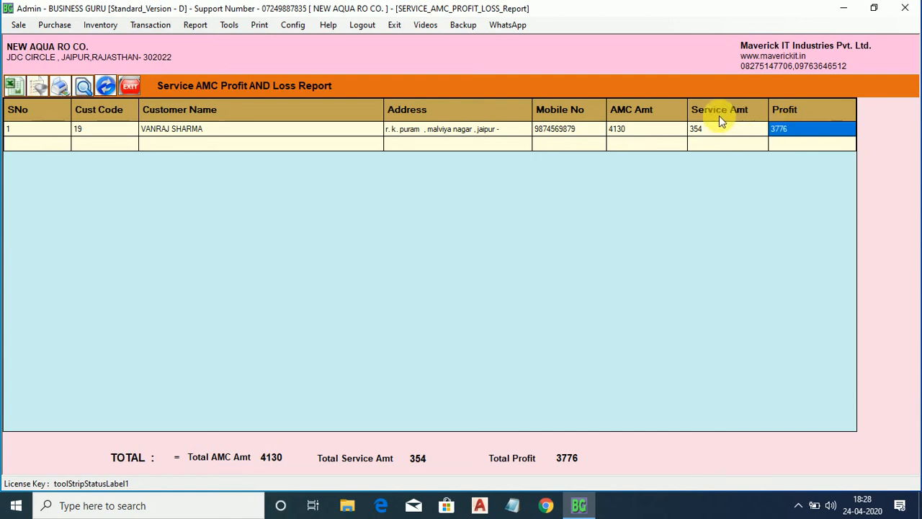
{"action": "left_click", "coordinate": [133, 84]}
Run the Service Card Register Report from the Sale Report service card reports.
{"action": "left_click", "coordinate": [194, 25]}
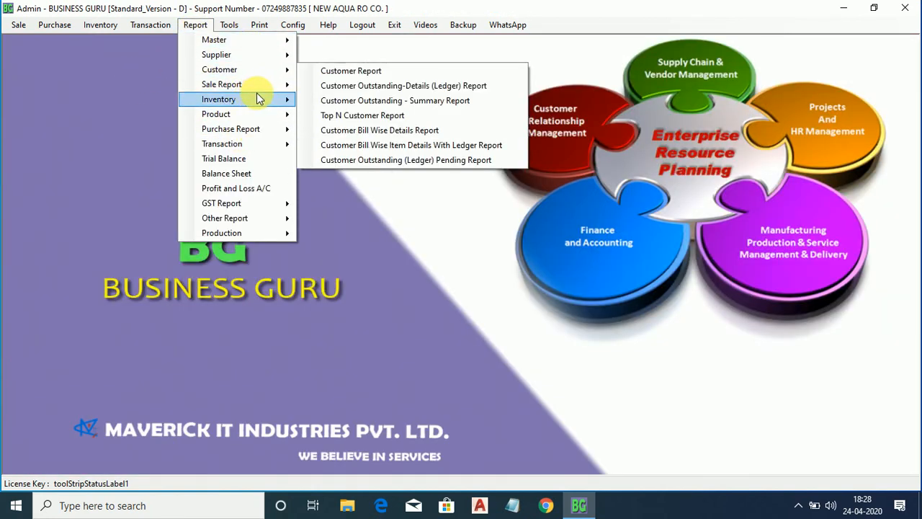
{"action": "mouse_move", "coordinate": [267, 85]}
{"action": "mouse_move", "coordinate": [398, 191]}
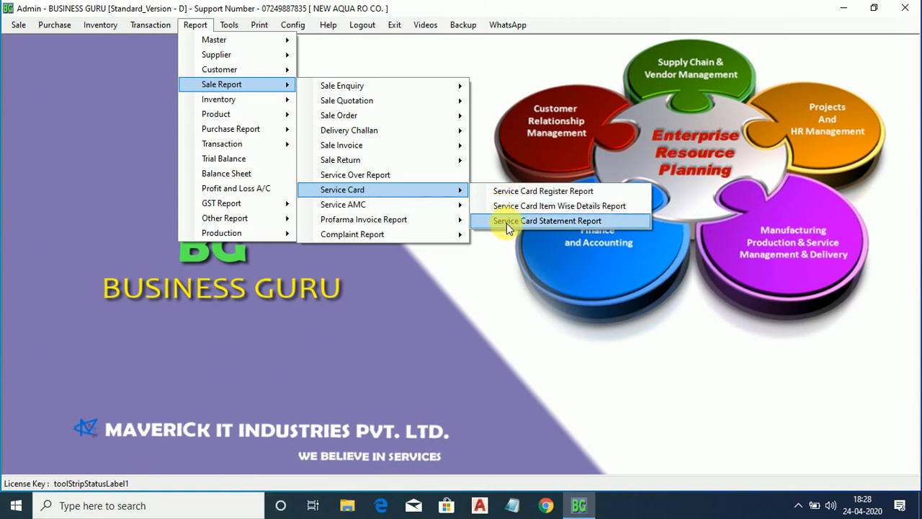
{"action": "left_click", "coordinate": [553, 193]}
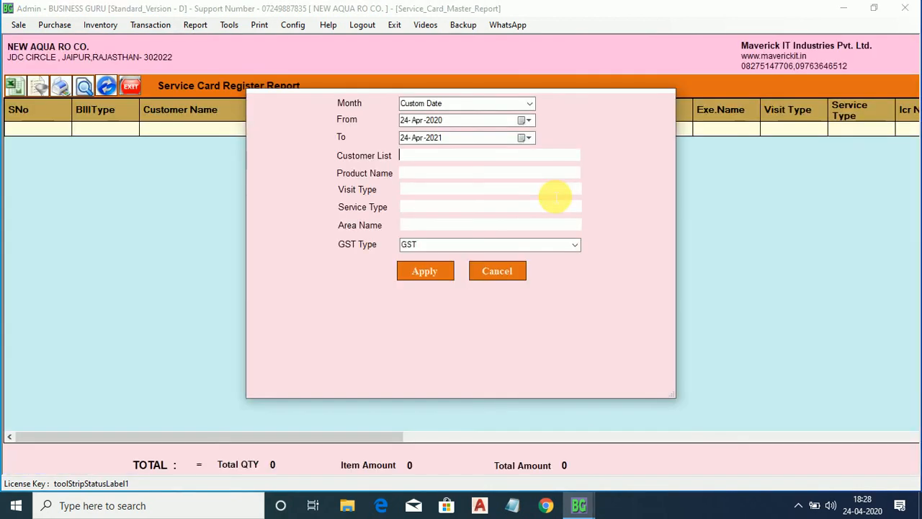
{"action": "left_click", "coordinate": [420, 272]}
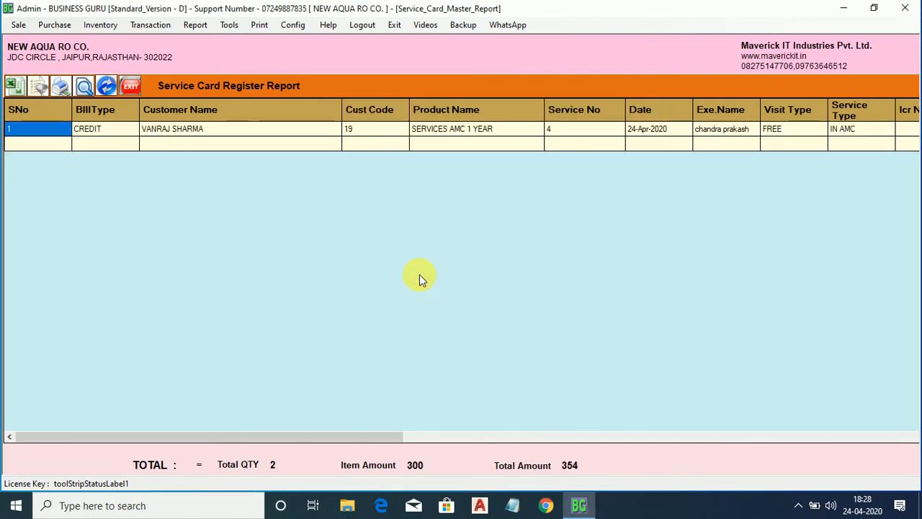
Review the customer's SERVICES AMC 1 YEAR row, service 4, FREE, IN AMC, totalling 354, then close.
{"action": "left_click", "coordinate": [193, 136]}
{"action": "key", "text": "Right"}
{"action": "key", "text": "Right"}
{"action": "key", "text": "Right"}
{"action": "key", "text": "Right"}
{"action": "key", "text": "Right"}
{"action": "key", "text": "Right"}
{"action": "key", "text": "Right"}
{"action": "key", "text": "Right"}
{"action": "key", "text": "Right"}
{"action": "key", "text": "Right"}
{"action": "key", "text": "Left"}
{"action": "key", "text": "Left"}
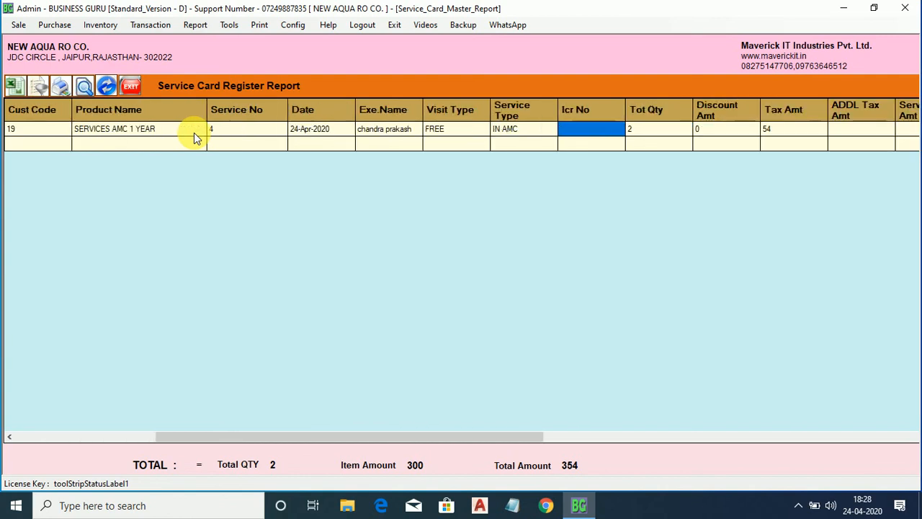
{"action": "key", "text": "Right"}
{"action": "key", "text": "Right"}
{"action": "key", "text": "Right"}
{"action": "key", "text": "Left"}
{"action": "key", "text": "Left"}
{"action": "key", "text": "Left"}
{"action": "key", "text": "Left"}
{"action": "key", "text": "Left"}
{"action": "key", "text": "Left"}
{"action": "key", "text": "Left"}
{"action": "key", "text": "Left"}
{"action": "key", "text": "Left"}
{"action": "key", "text": "Left"}
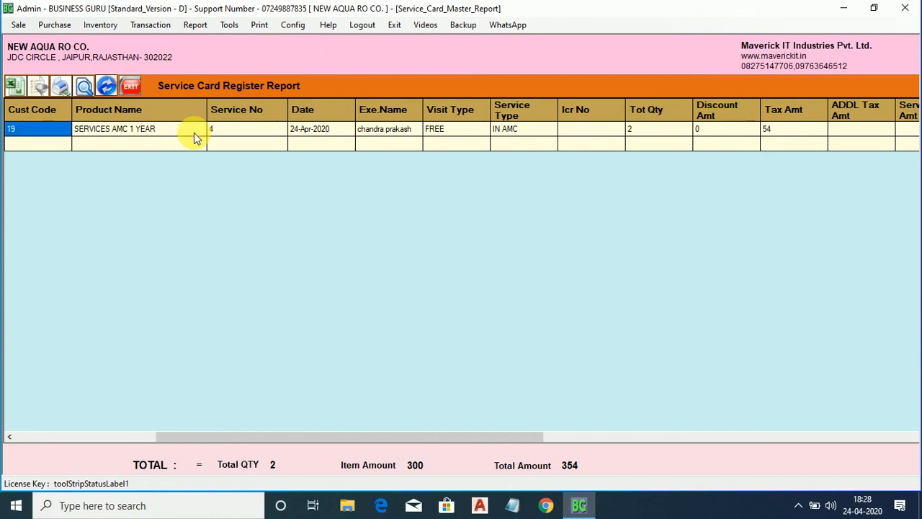
{"action": "left_click", "coordinate": [128, 85]}
{"action": "left_click", "coordinate": [192, 25]}
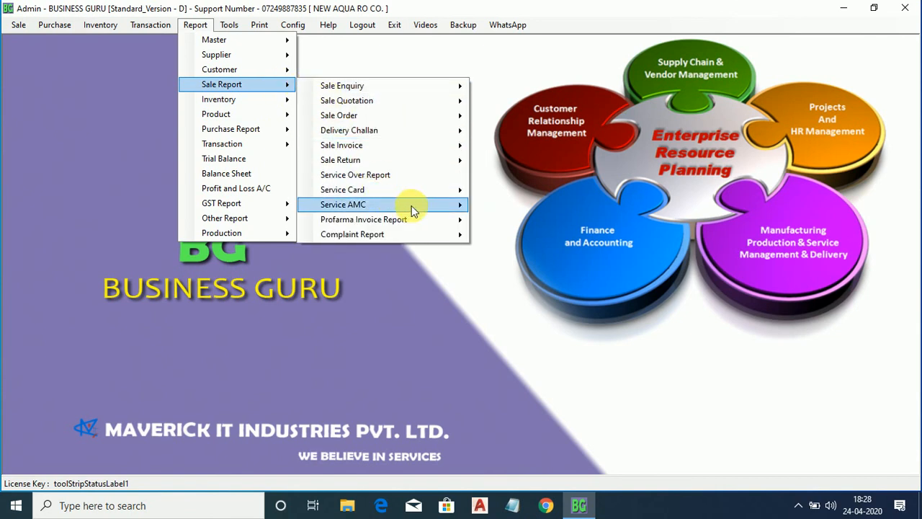
Run the Service Card Statement Report for the AMC customer.
{"action": "mouse_move", "coordinate": [453, 191]}
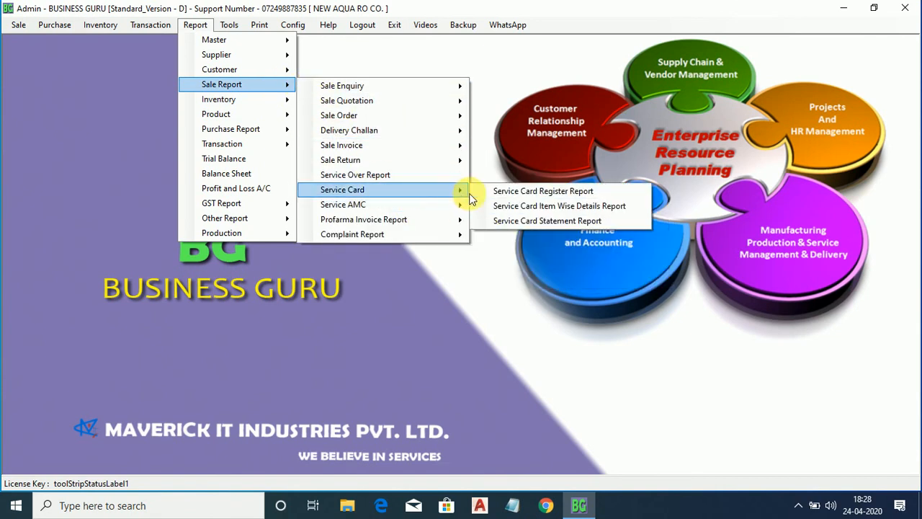
{"action": "left_click", "coordinate": [504, 222]}
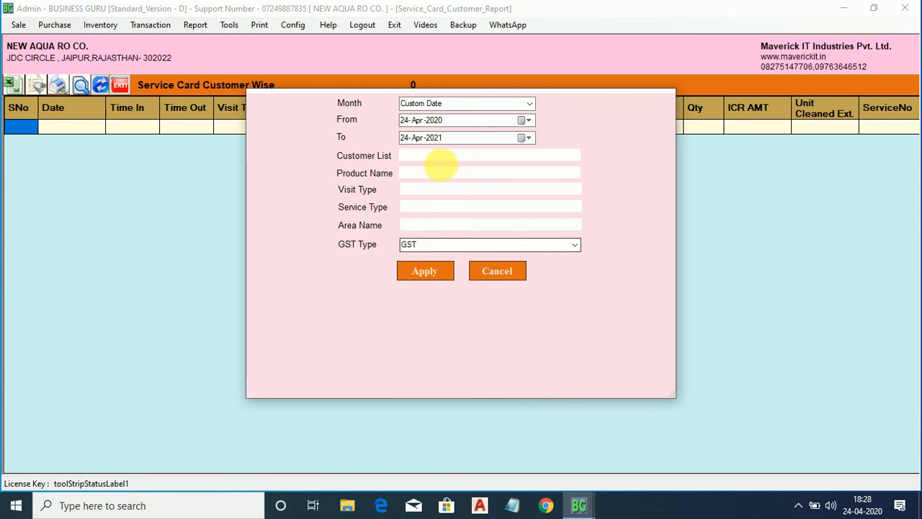
{"action": "left_click", "coordinate": [418, 156]}
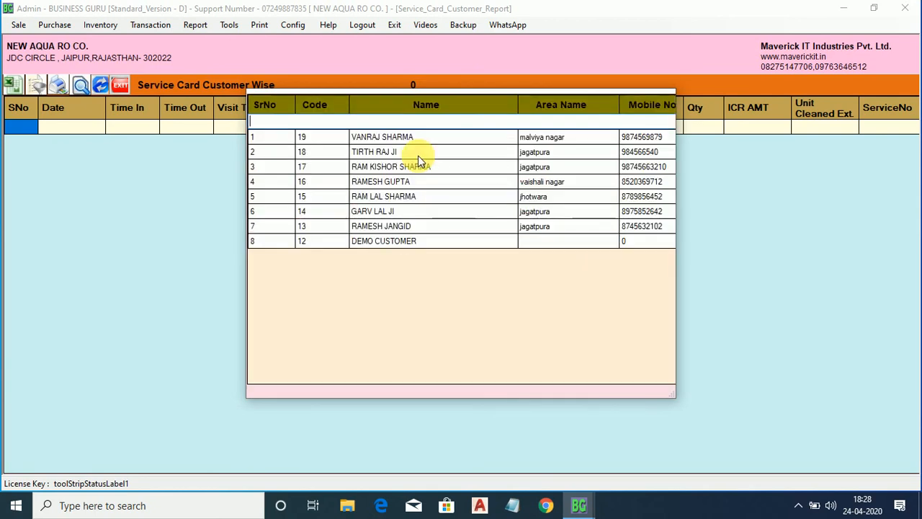
{"action": "key", "text": "Down"}
{"action": "key", "text": "Return"}
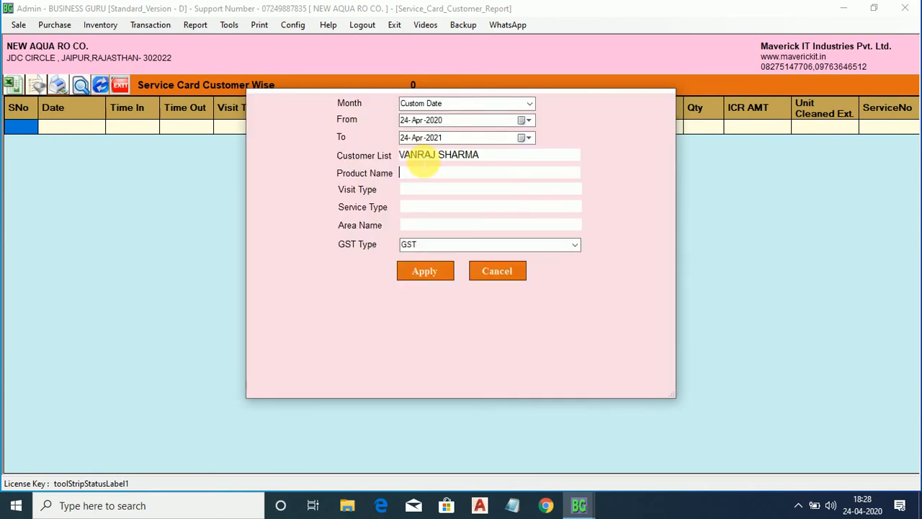
{"action": "left_click", "coordinate": [406, 273]}
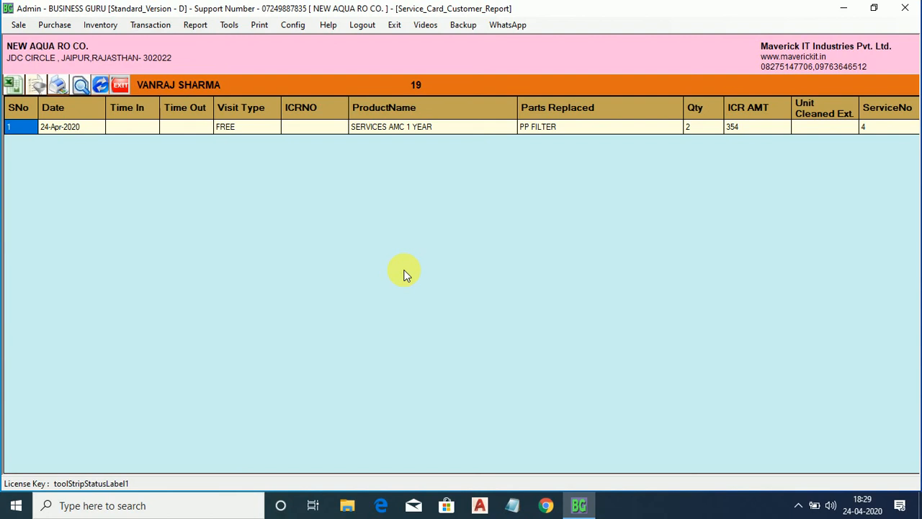
Review the FREE visit row, 2 PP FILTER for 354, service 4, then close the report.
{"action": "left_click", "coordinate": [258, 131]}
{"action": "left_click", "coordinate": [155, 132]}
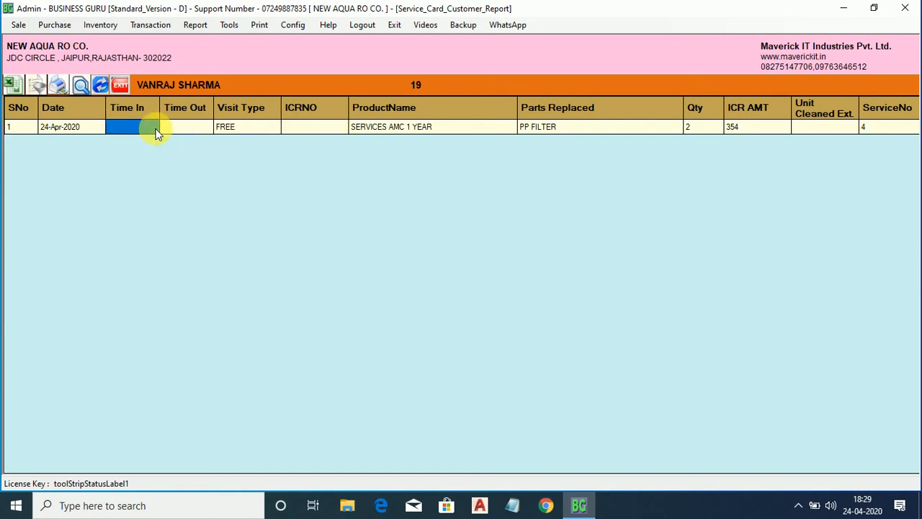
{"action": "key", "text": "Tab"}
{"action": "key", "text": "Tab"}
{"action": "key", "text": "Tab"}
{"action": "key", "text": "Tab"}
{"action": "key", "text": "Tab"}
{"action": "key", "text": "Tab"}
{"action": "key", "text": "Tab"}
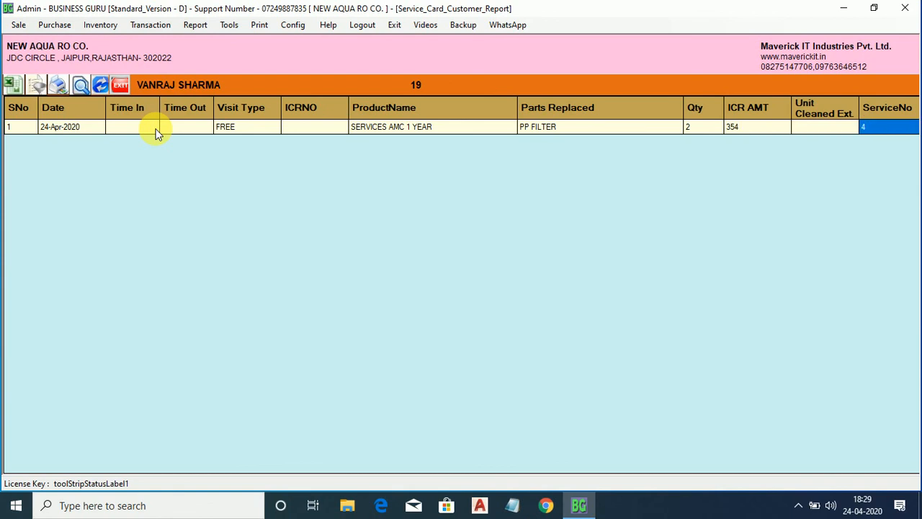
{"action": "left_click", "coordinate": [123, 85]}
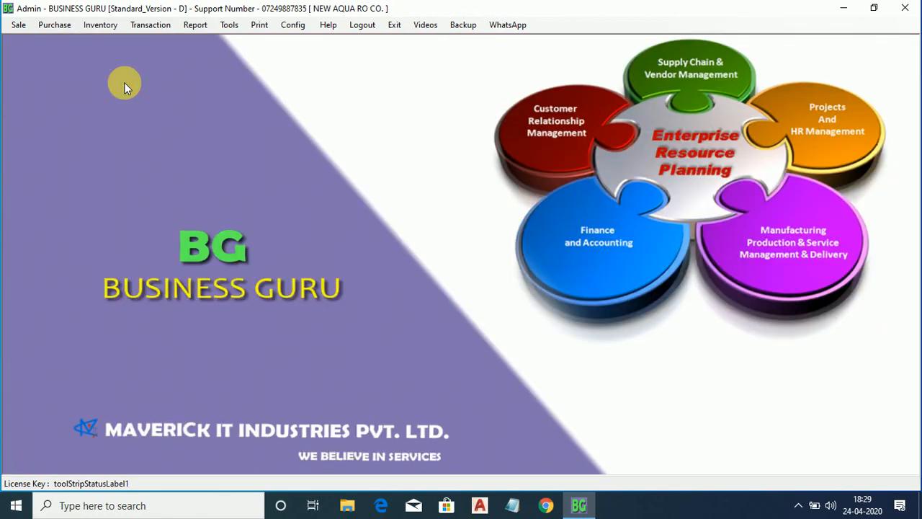